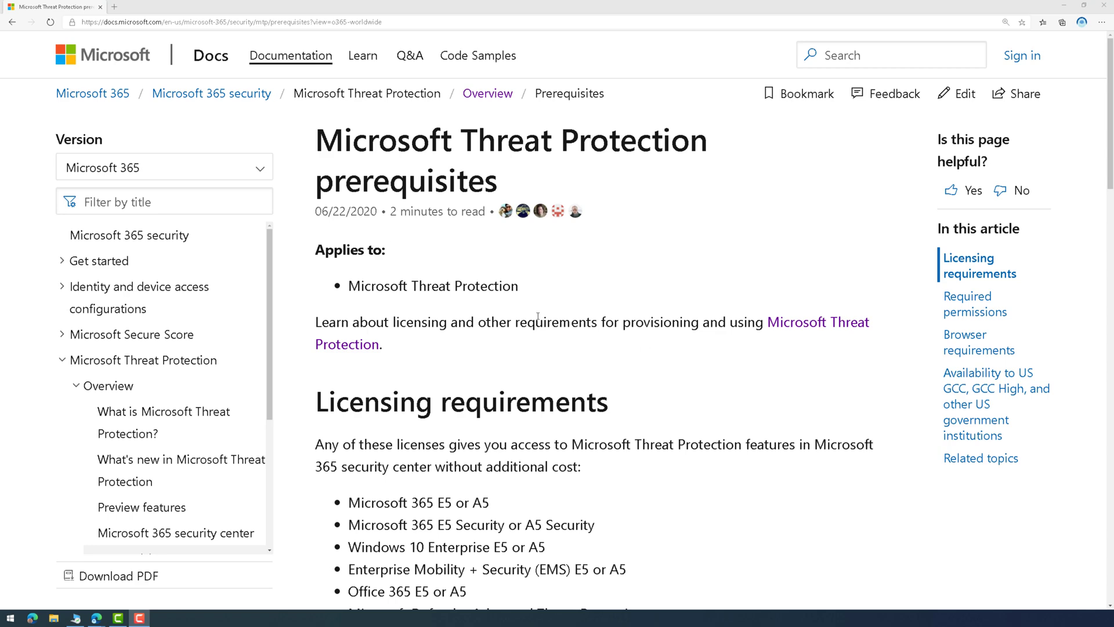
Highlight the Microsoft Defender Advanced Threat Protection licence line on the page
{"action": "scroll", "coordinate": [429, 354], "scroll_direction": "down", "scroll_amount": 3}
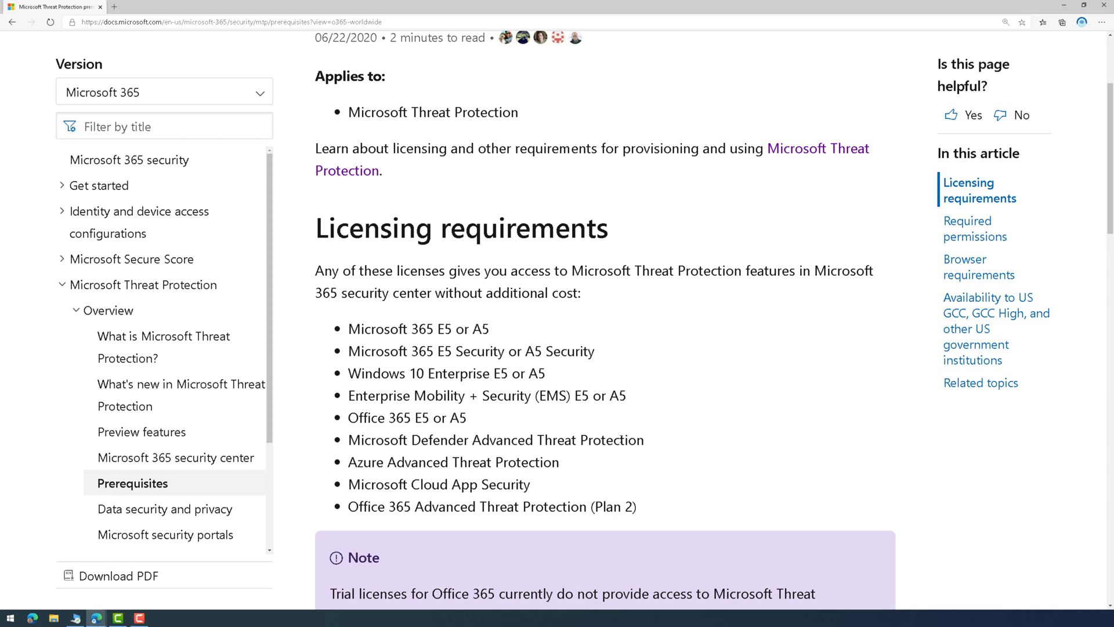
{"action": "left_click_drag", "start_coordinate": [637, 439], "coordinate": [347, 439]}
{"action": "key", "text": "ctrl+a"}
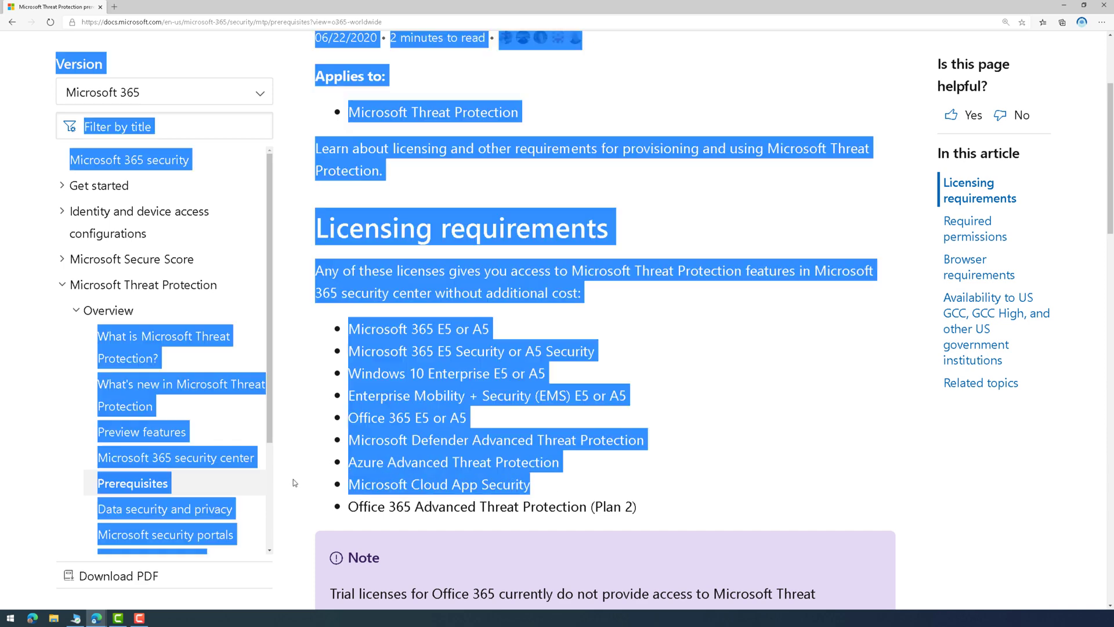
{"action": "left_click", "coordinate": [614, 507]}
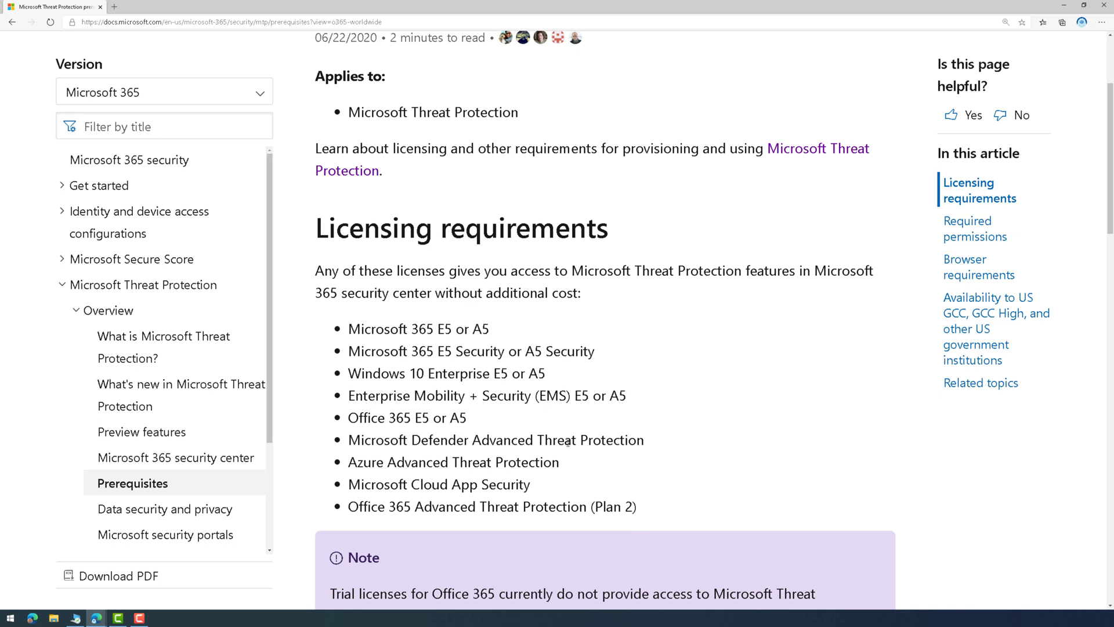
{"action": "scroll", "coordinate": [568, 442], "scroll_direction": "down", "scroll_amount": 3}
{"action": "scroll", "coordinate": [446, 370], "scroll_direction": "up", "scroll_amount": 2}
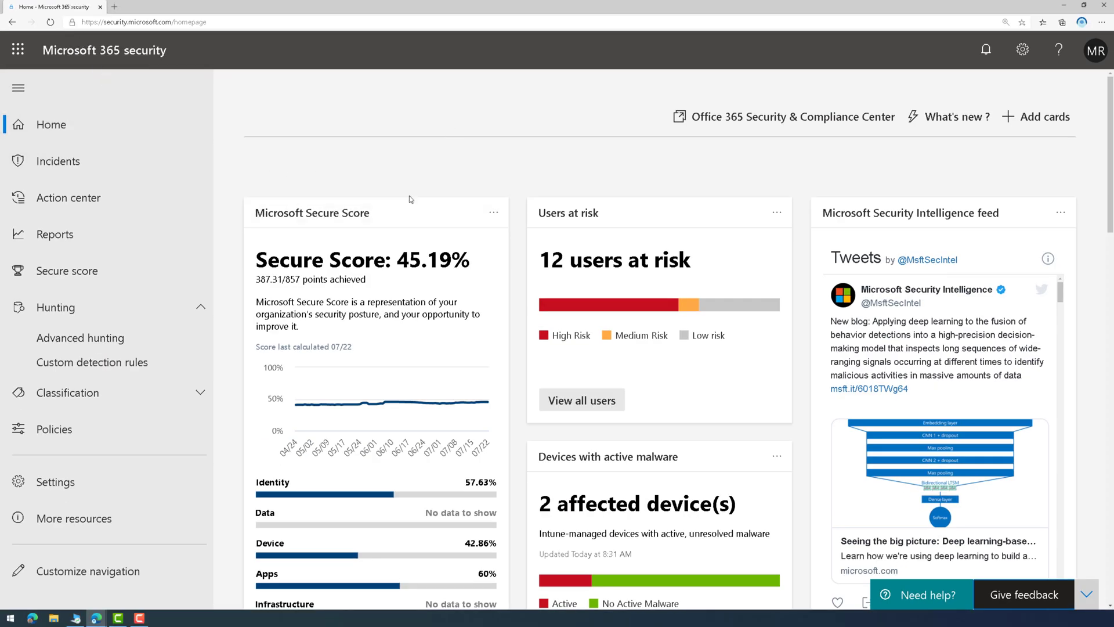
Review Threat Protection preview features and keep the time zone at Local (UTC -07:00), then go Home
{"action": "left_click", "coordinate": [120, 476]}
{"action": "left_click", "coordinate": [335, 191]}
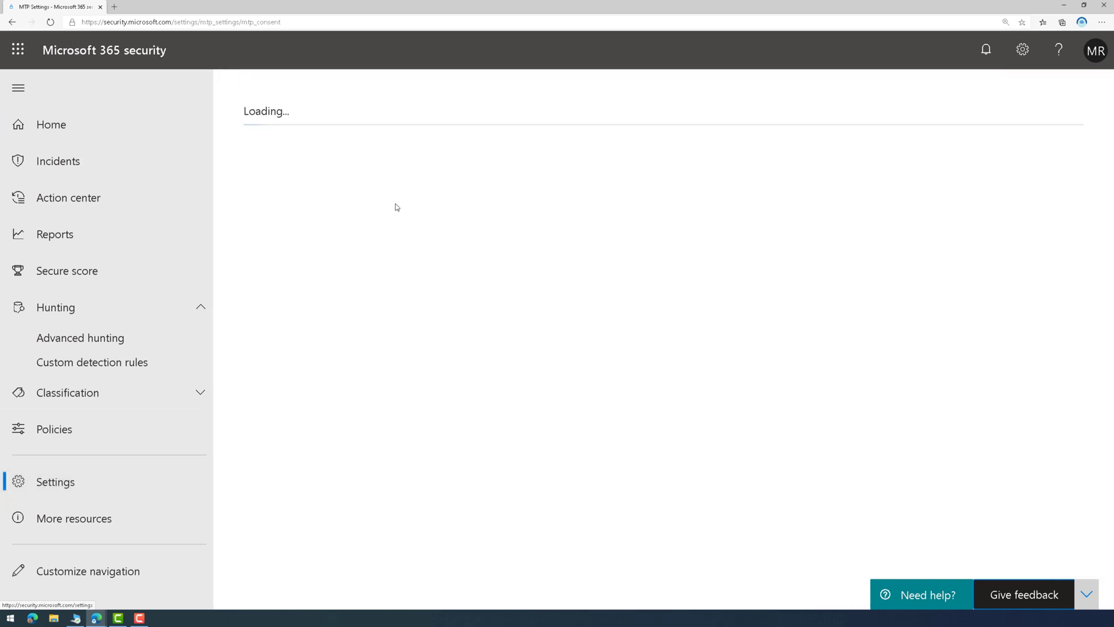
{"action": "left_click", "coordinate": [319, 246]}
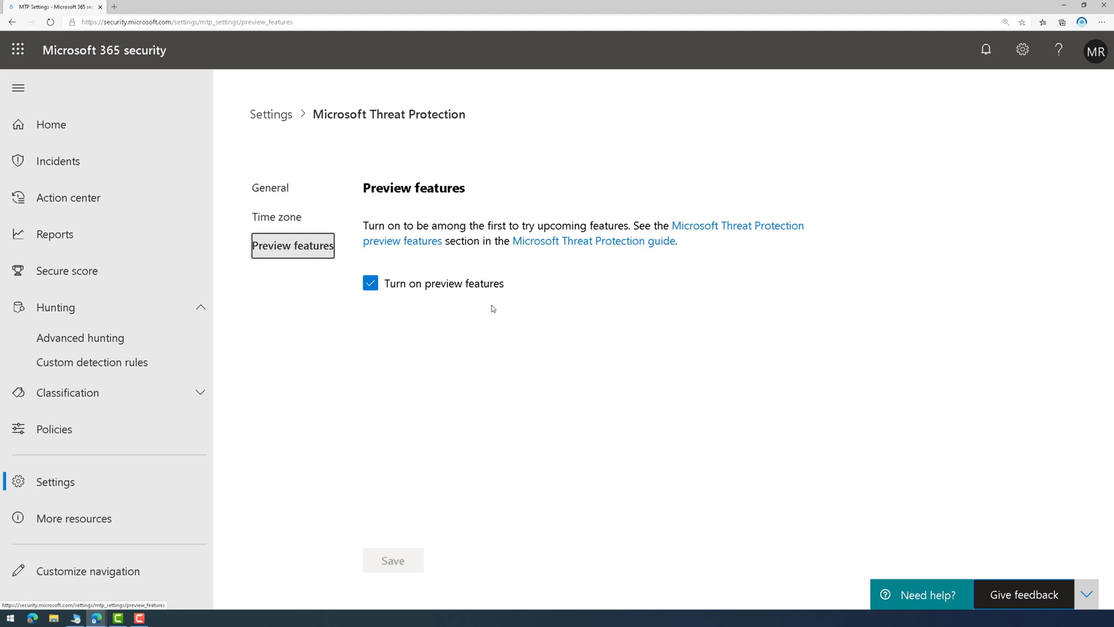
{"action": "left_click", "coordinate": [311, 219]}
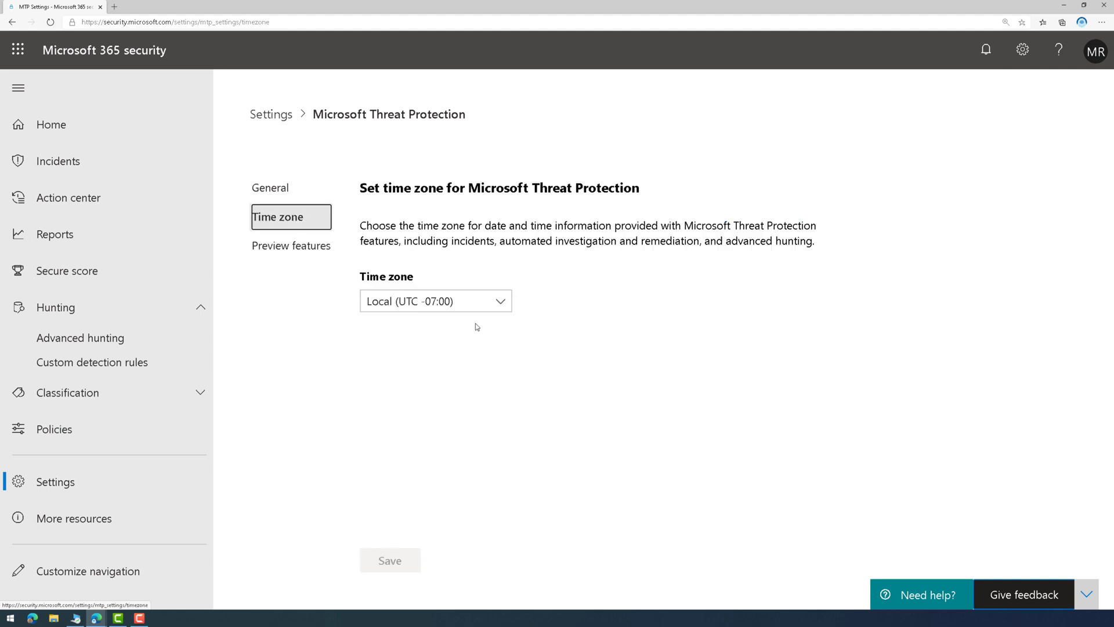
{"action": "left_click", "coordinate": [468, 299]}
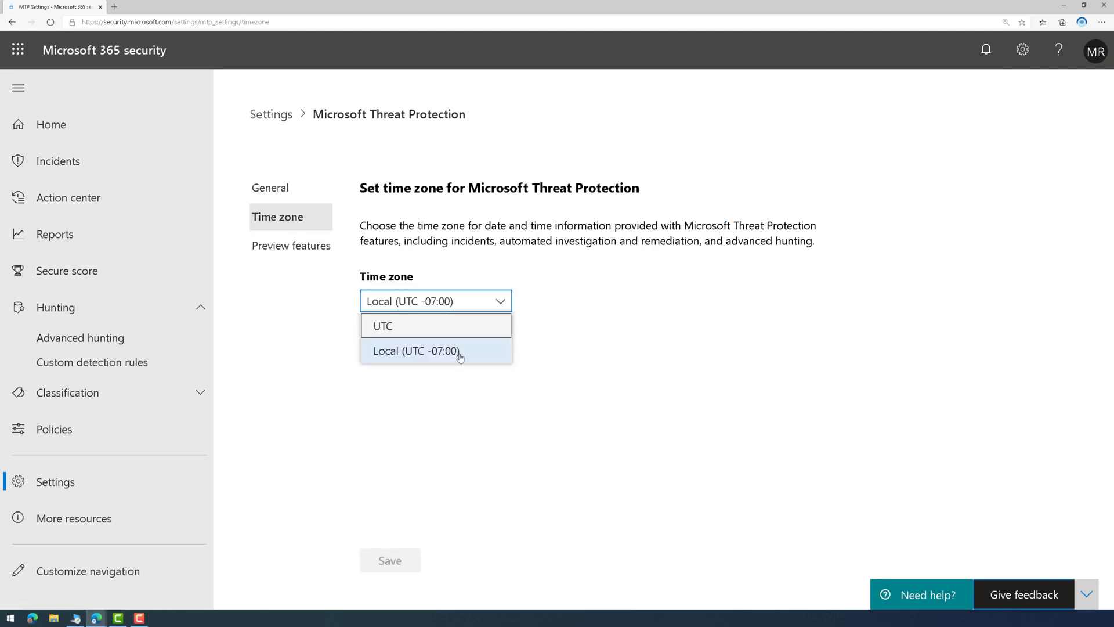
{"action": "left_click", "coordinate": [542, 328]}
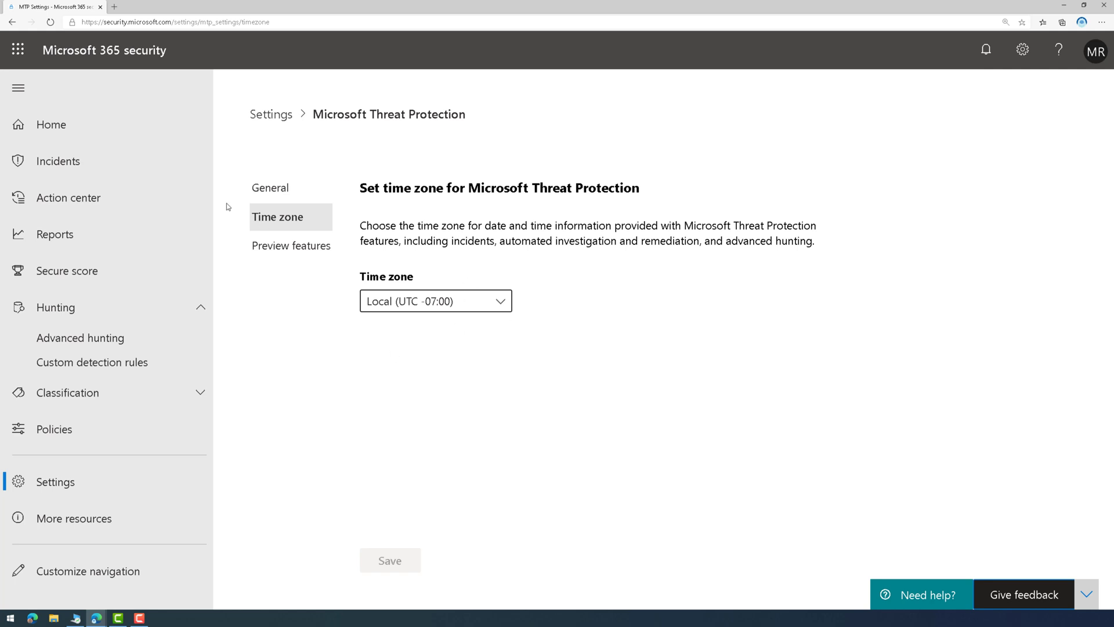
{"action": "left_click", "coordinate": [51, 124]}
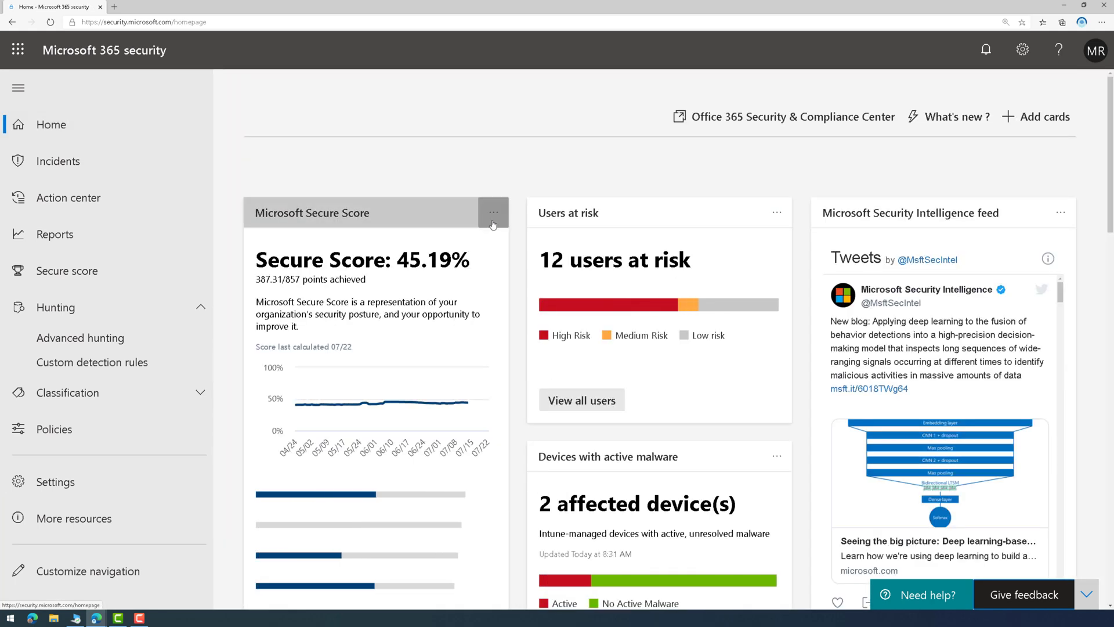
{"action": "scroll", "coordinate": [519, 220], "scroll_direction": "down", "scroll_amount": 1}
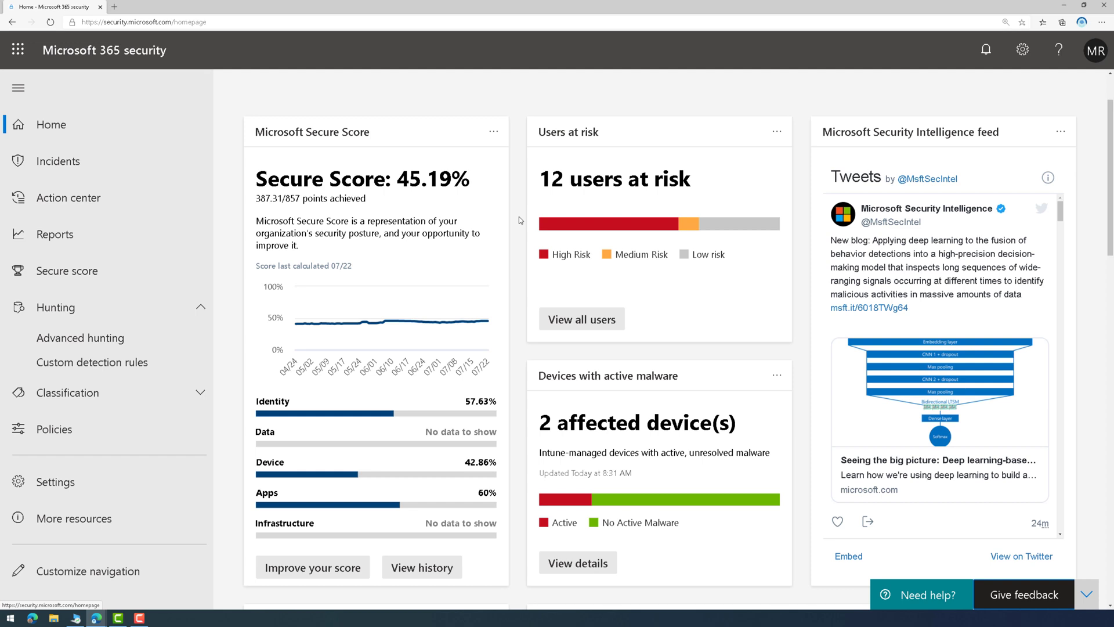
{"action": "scroll", "coordinate": [520, 220], "scroll_direction": "down", "scroll_amount": 1}
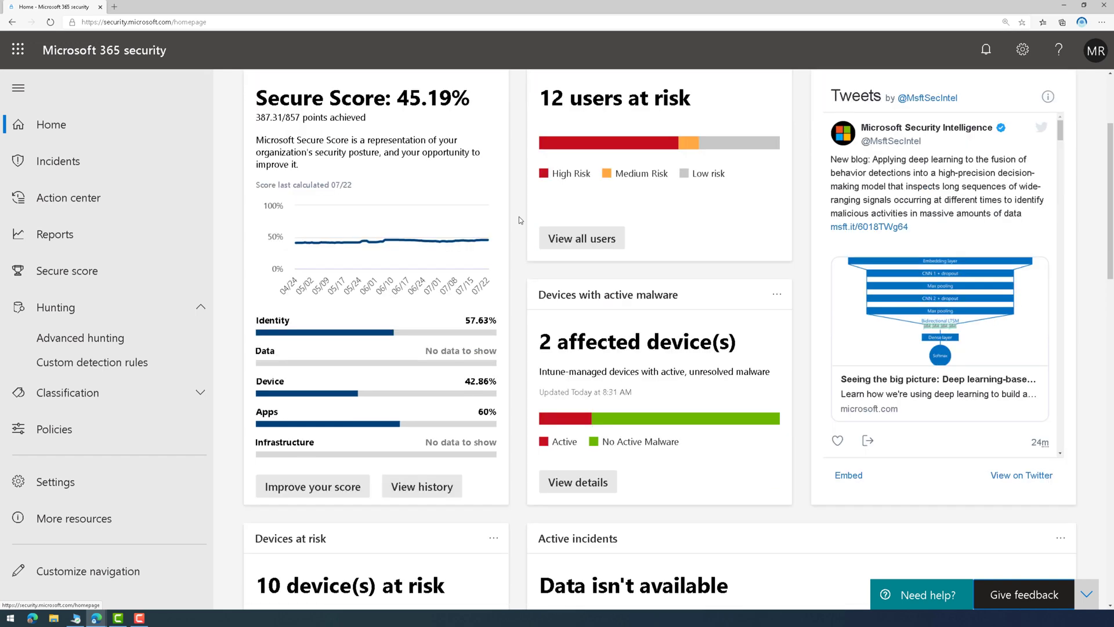
{"action": "scroll", "coordinate": [519, 217], "scroll_direction": "down", "scroll_amount": 1}
{"action": "scroll", "coordinate": [518, 217], "scroll_direction": "up", "scroll_amount": 3}
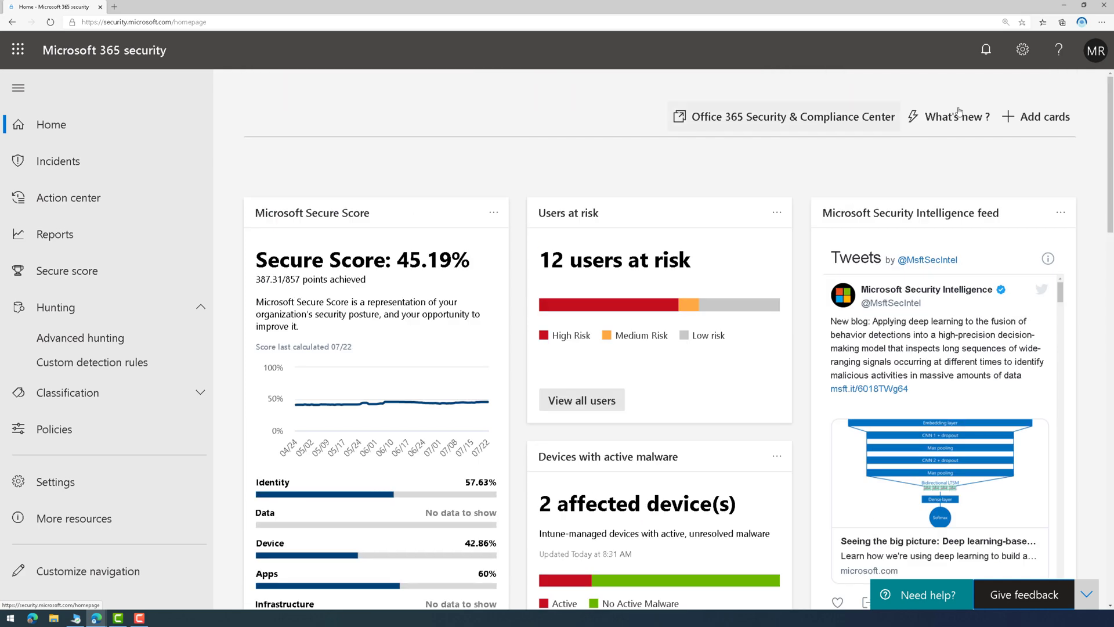
{"action": "scroll", "coordinate": [724, 227], "scroll_direction": "down", "scroll_amount": 2}
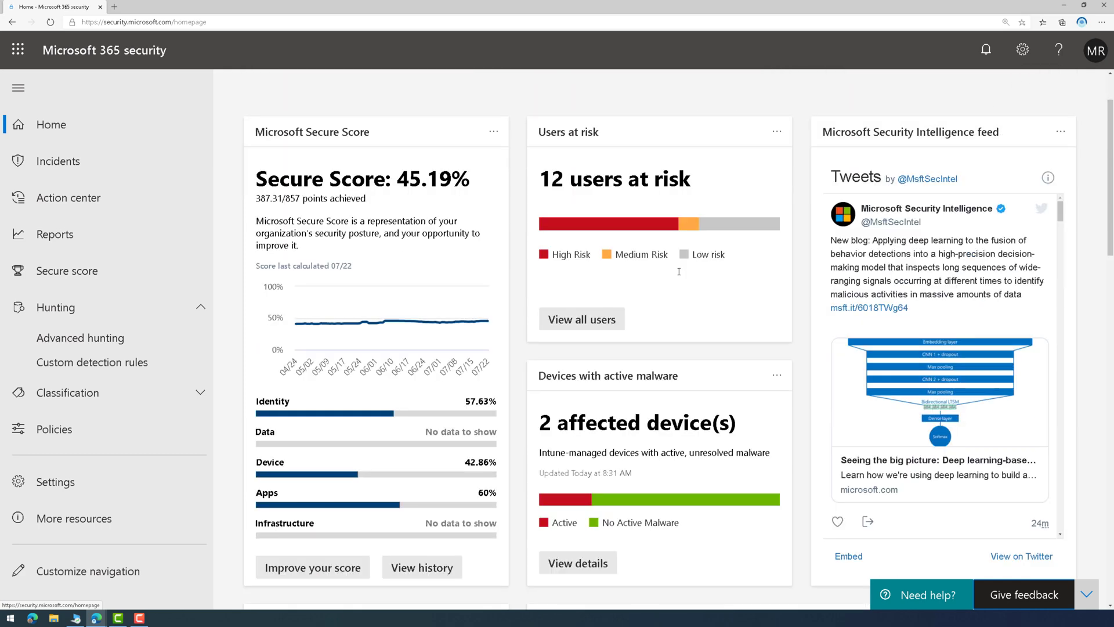
{"action": "scroll", "coordinate": [534, 314], "scroll_direction": "down", "scroll_amount": 5}
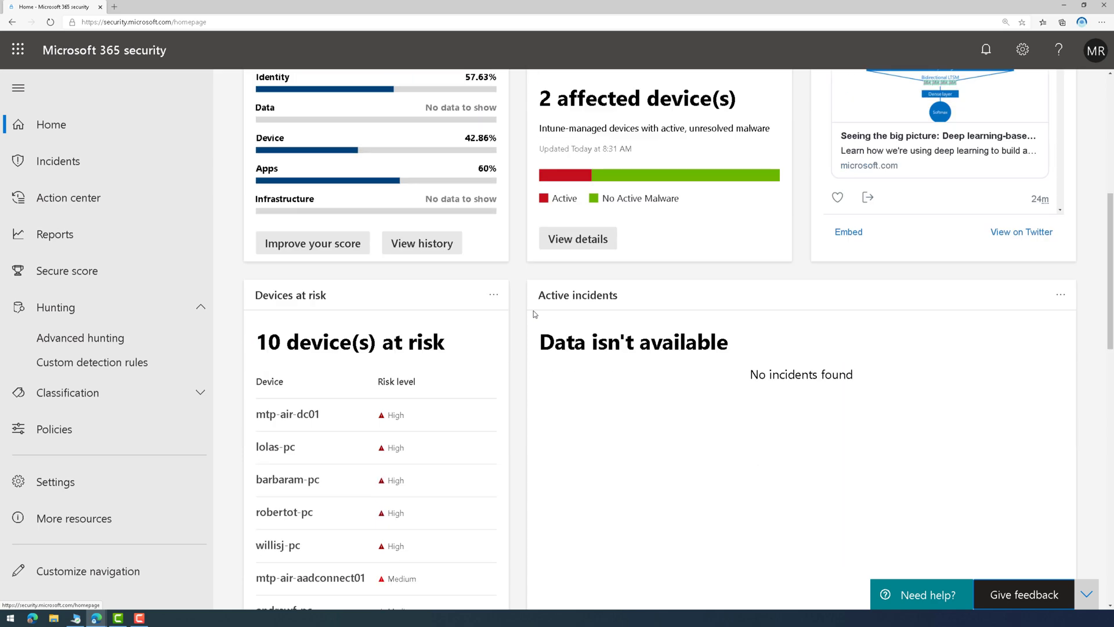
{"action": "scroll", "coordinate": [534, 311], "scroll_direction": "up", "scroll_amount": 7}
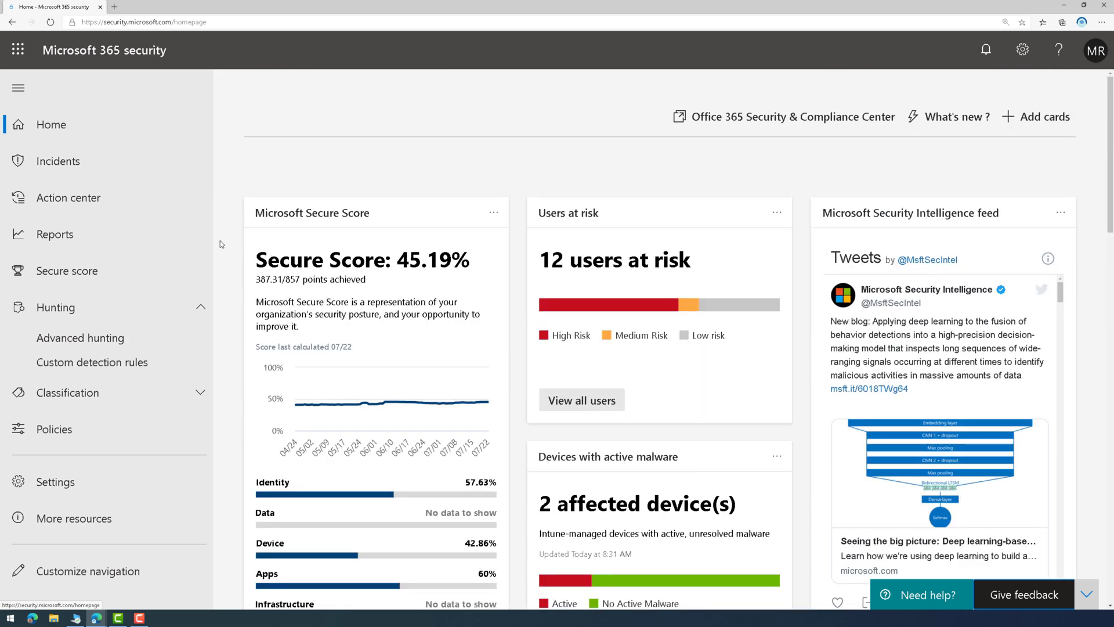
Show the 18-incident queue zoomed out and scroll across all its columns
{"action": "left_click", "coordinate": [128, 168]}
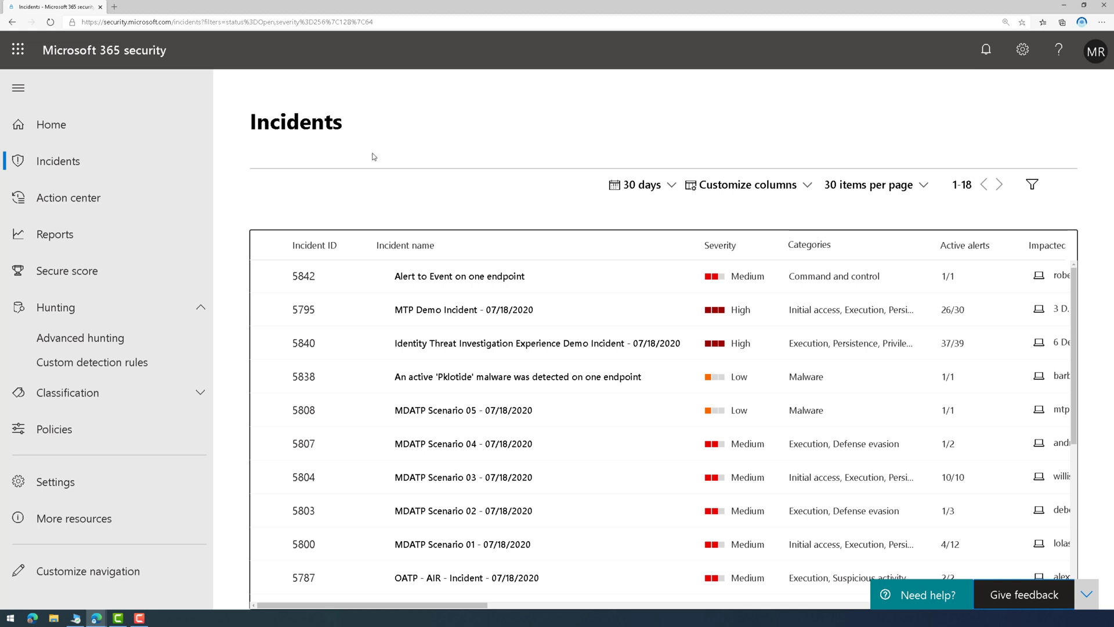
{"action": "key", "text": "ctrl+minus"}
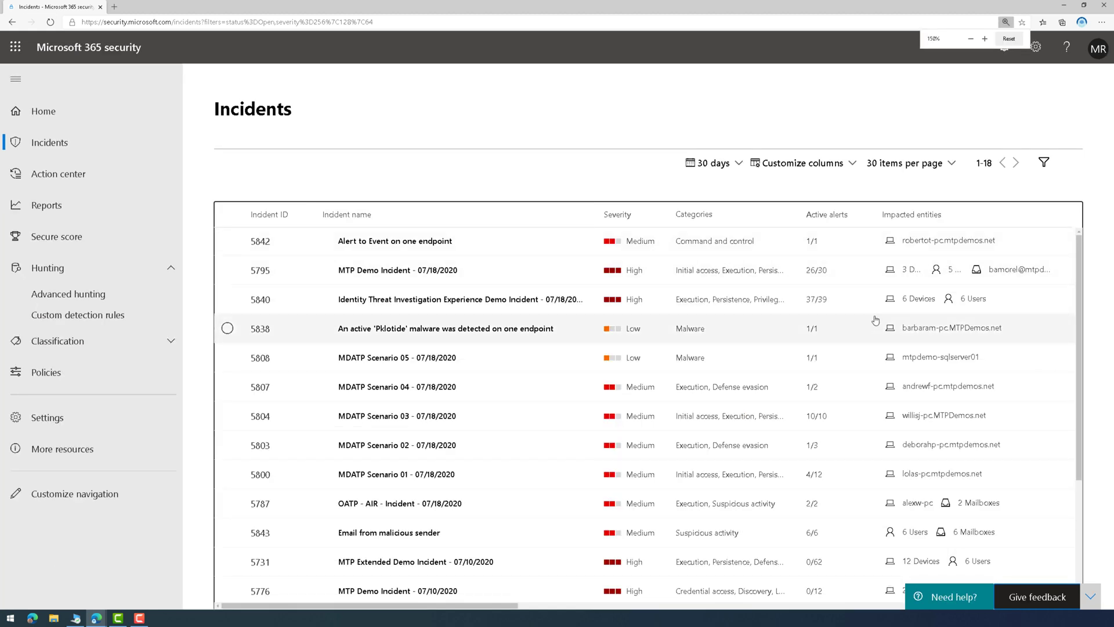
{"action": "left_click_drag", "start_coordinate": [516, 606], "coordinate": [681, 607]}
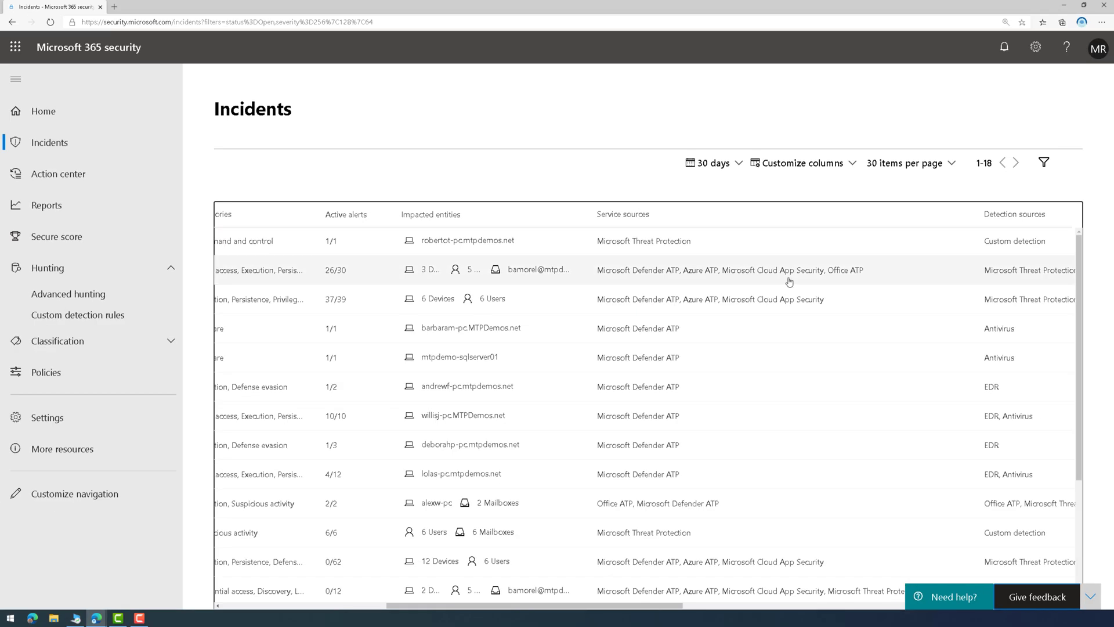
{"action": "left_click_drag", "start_coordinate": [572, 606], "coordinate": [407, 603]}
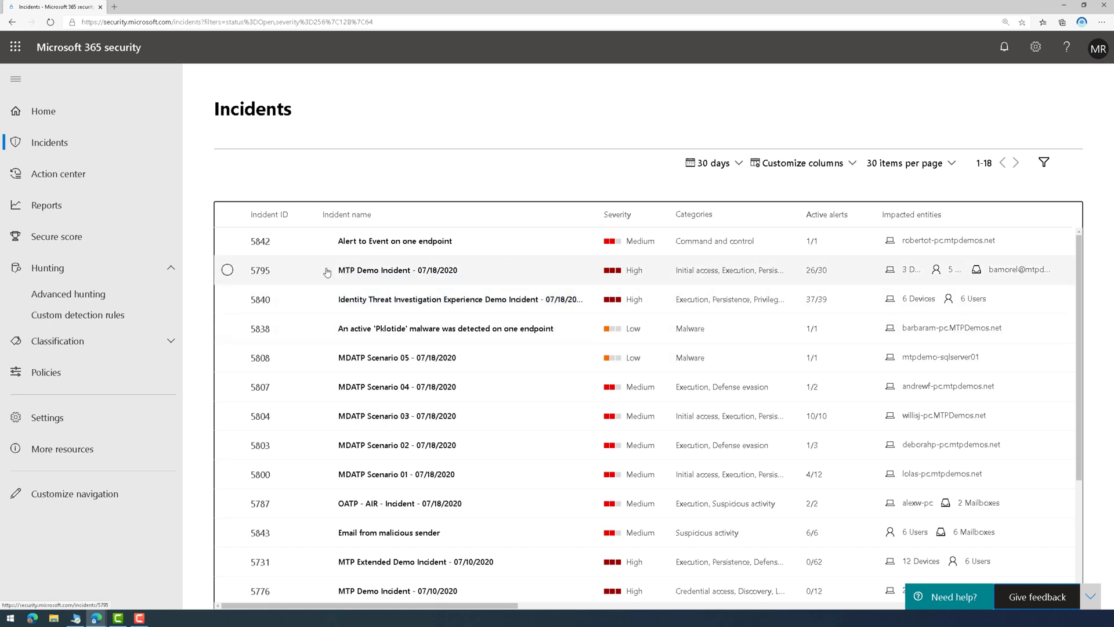
Open incident 5795's full page and scroll through its alerts, devices, users and evidence summary
{"action": "left_click", "coordinate": [226, 269]}
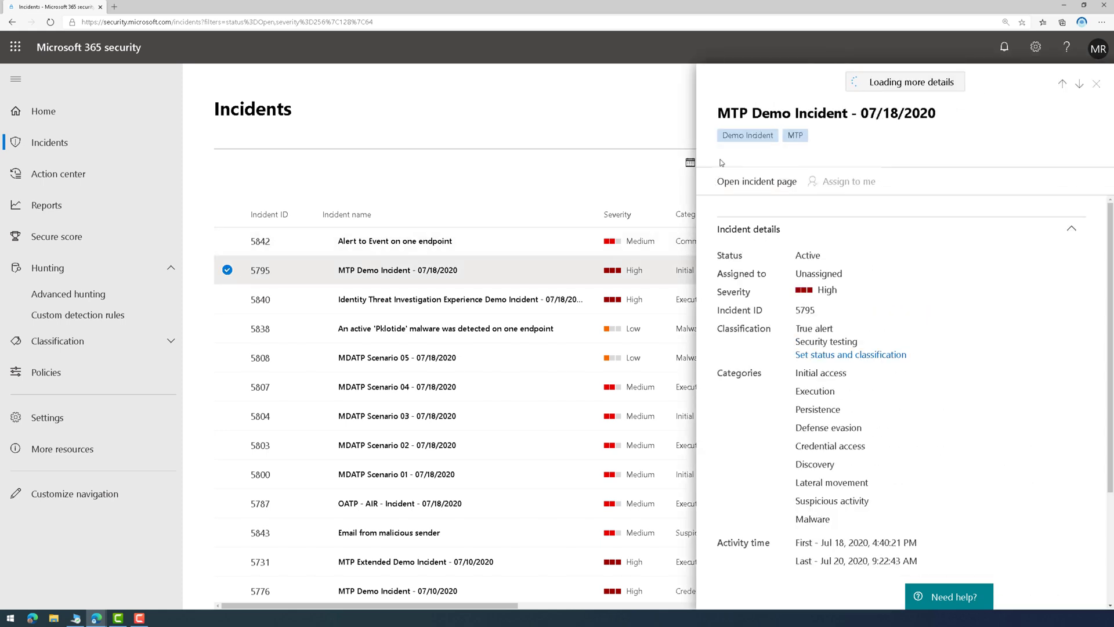
{"action": "left_click", "coordinate": [722, 180]}
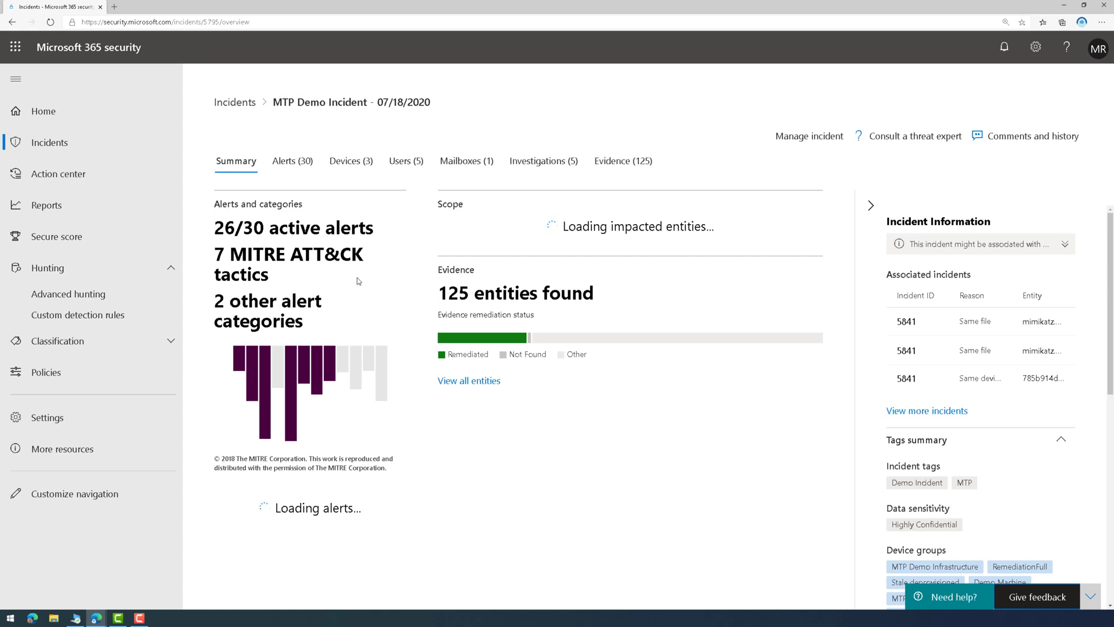
{"action": "mouse_move", "coordinate": [316, 361]}
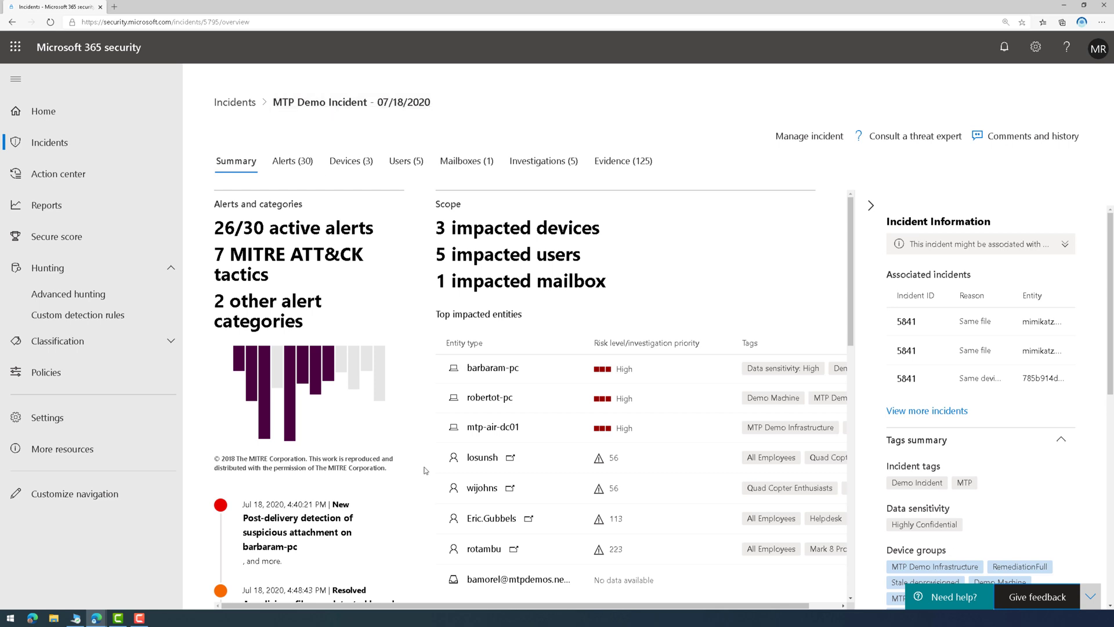
{"action": "scroll", "coordinate": [364, 468], "scroll_direction": "down", "scroll_amount": 3}
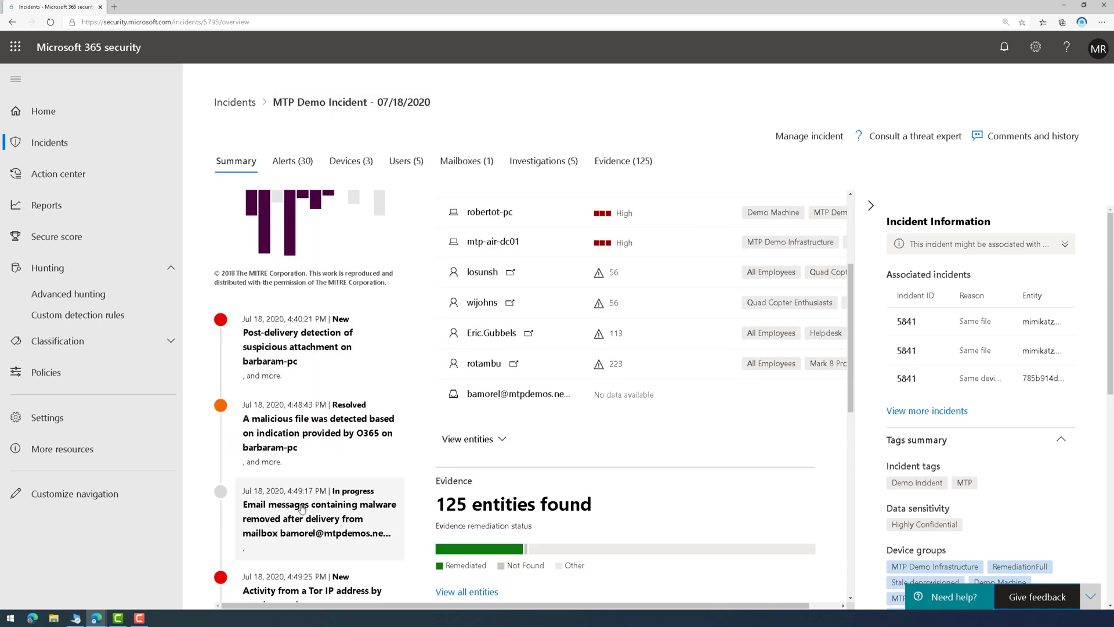
{"action": "scroll", "coordinate": [362, 425], "scroll_direction": "down", "scroll_amount": 1}
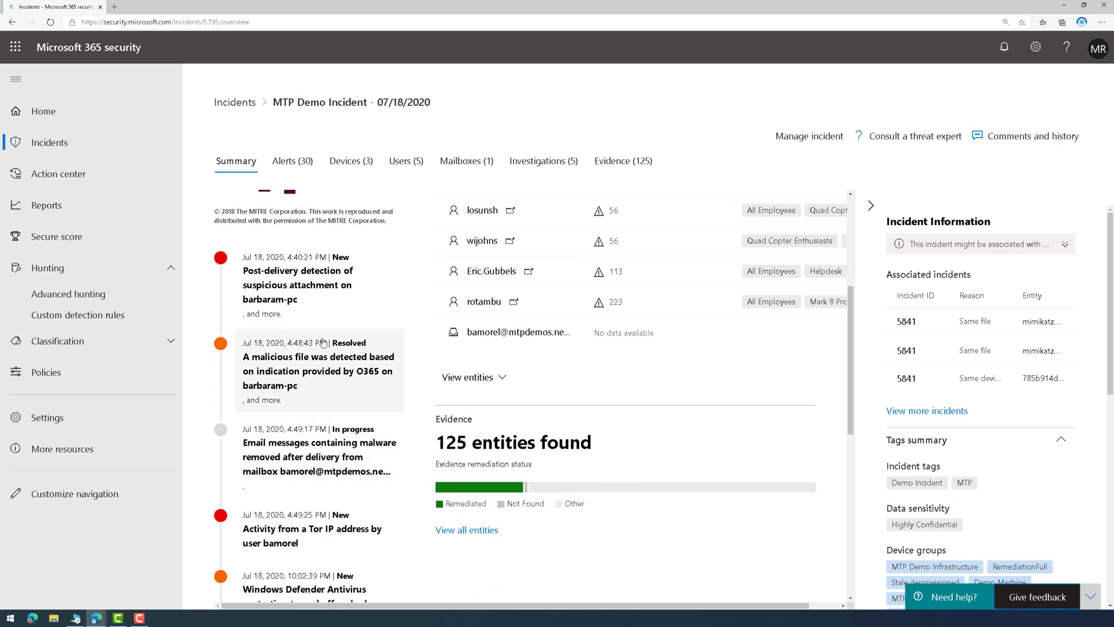
{"action": "scroll", "coordinate": [307, 383], "scroll_direction": "down", "scroll_amount": 1}
{"action": "scroll", "coordinate": [316, 348], "scroll_direction": "up", "scroll_amount": 1}
{"action": "scroll", "coordinate": [336, 360], "scroll_direction": "up", "scroll_amount": 4}
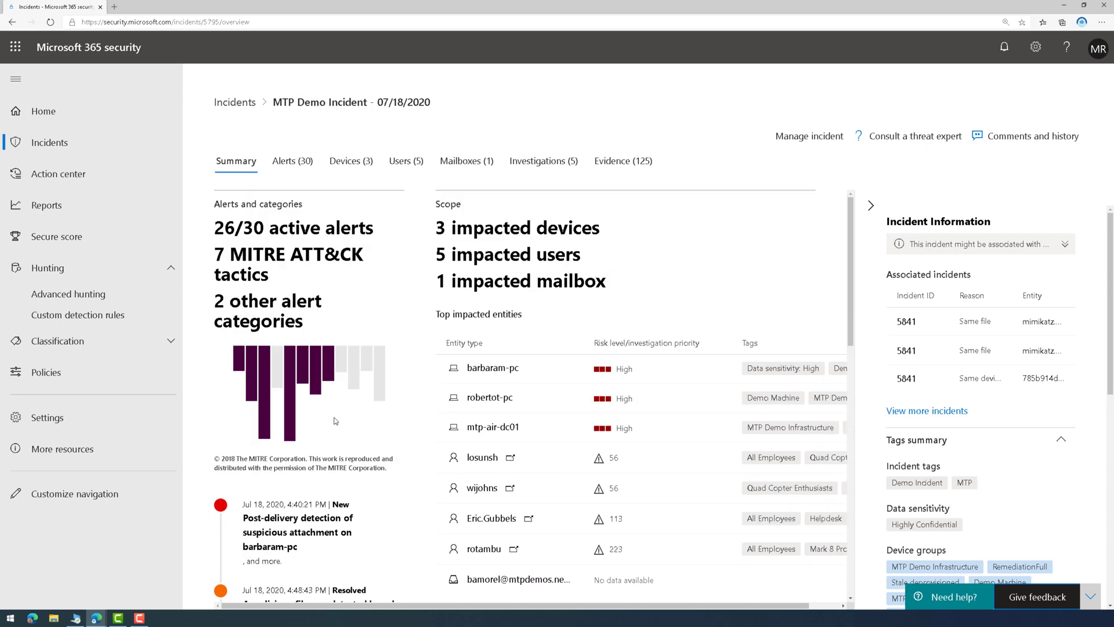
Check the incident's 30 alerts, 3 devices and 5 users, then list its five investigations
{"action": "left_click", "coordinate": [284, 163]}
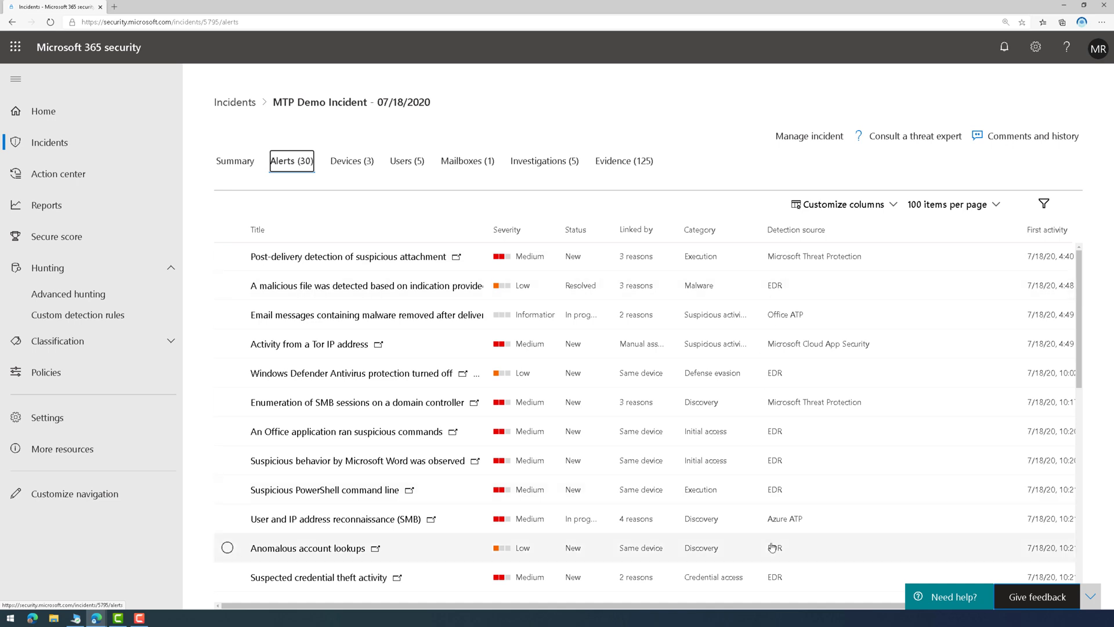
{"action": "left_click", "coordinate": [355, 165]}
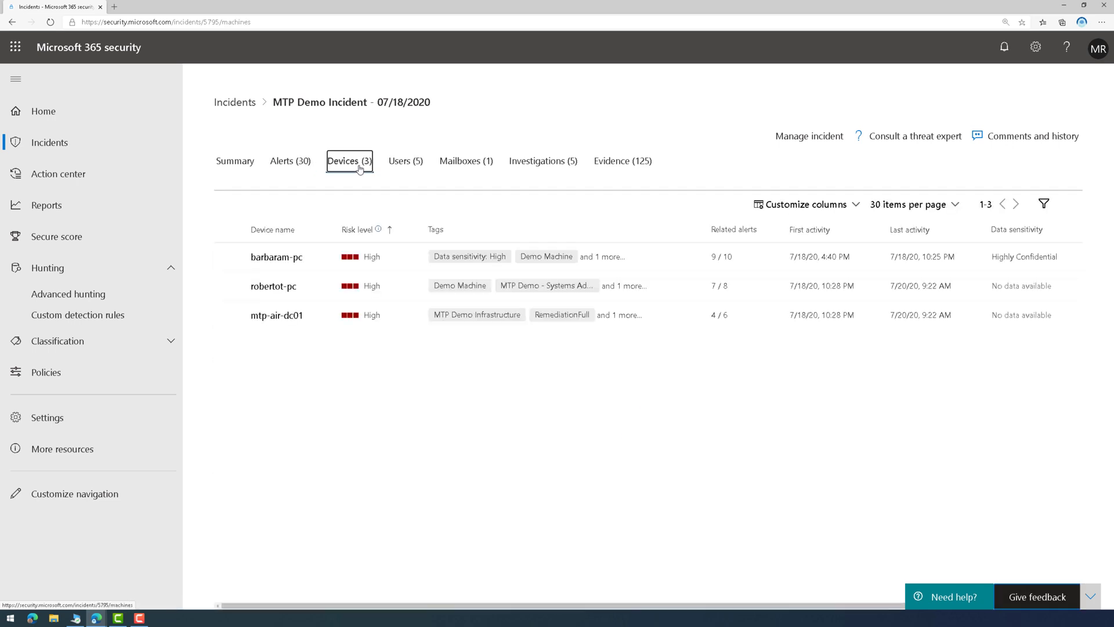
{"action": "left_click", "coordinate": [410, 167]}
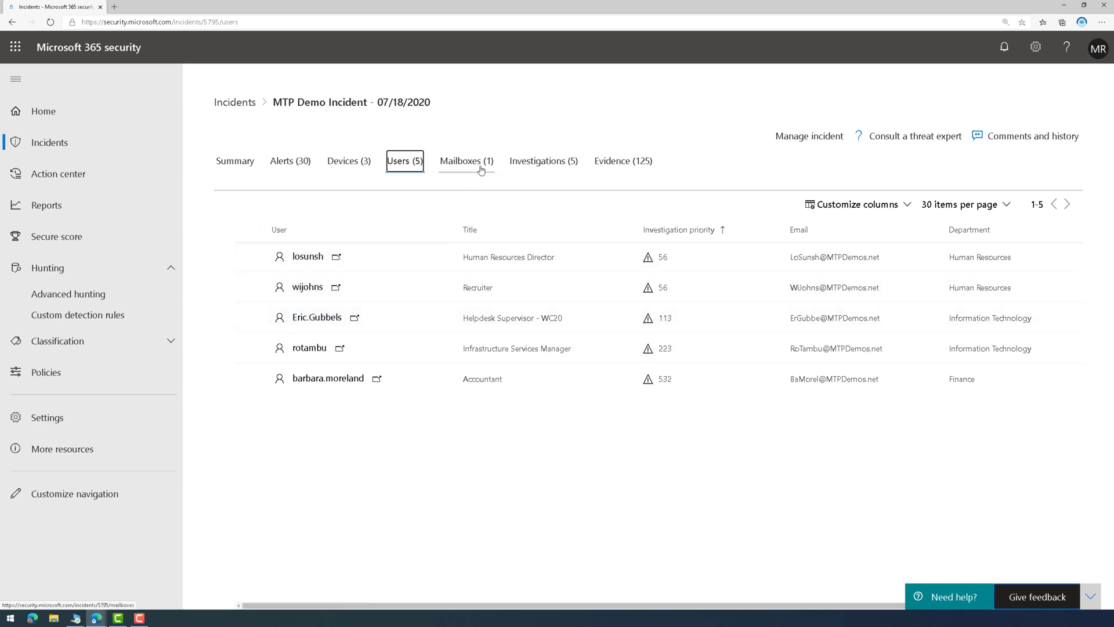
{"action": "left_click", "coordinate": [528, 167]}
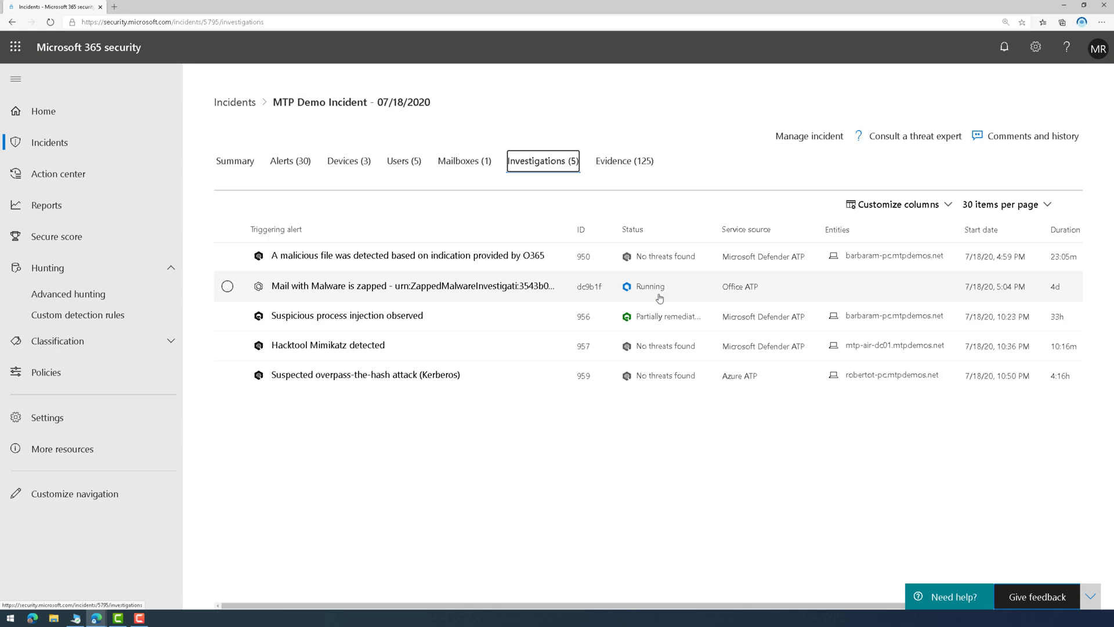
Open the running zapped-mail investigation's details, then return to the incident tab
{"action": "left_click", "coordinate": [228, 286]}
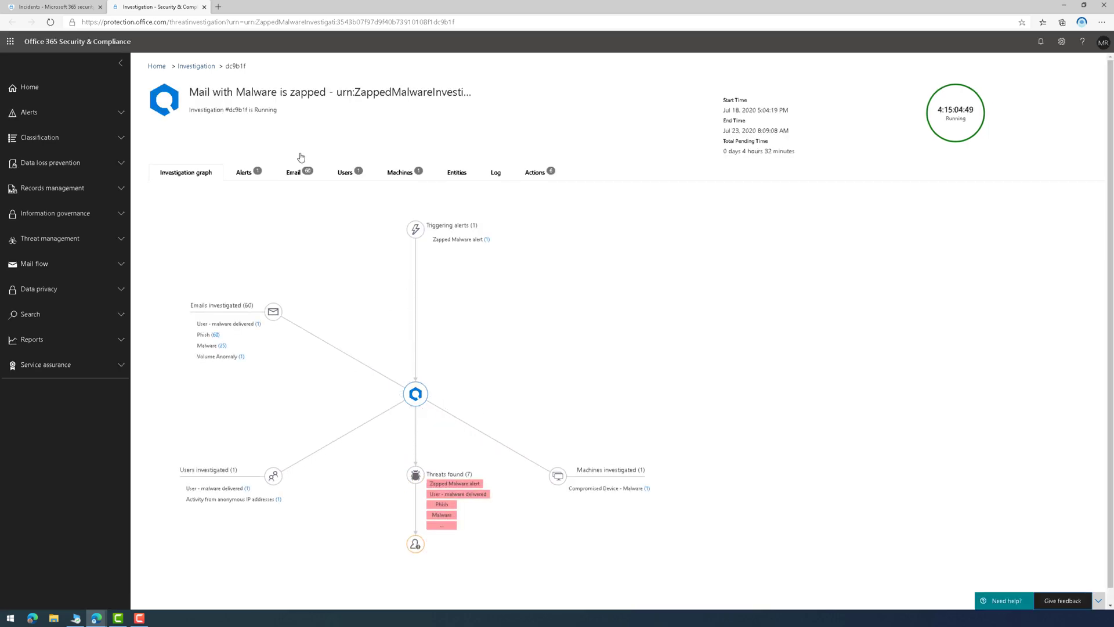
{"action": "left_click", "coordinate": [55, 6]}
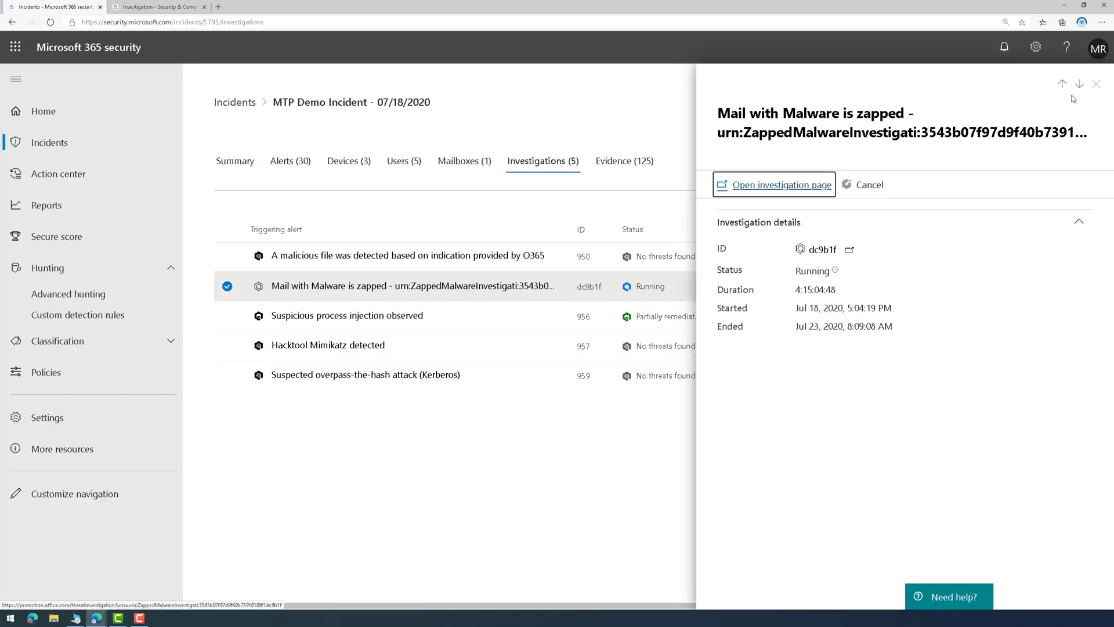
List the incident's 58 evidence files and review invoke-credentialinjection.ps1's details
{"action": "left_click", "coordinate": [1096, 83]}
{"action": "left_click", "coordinate": [621, 160]}
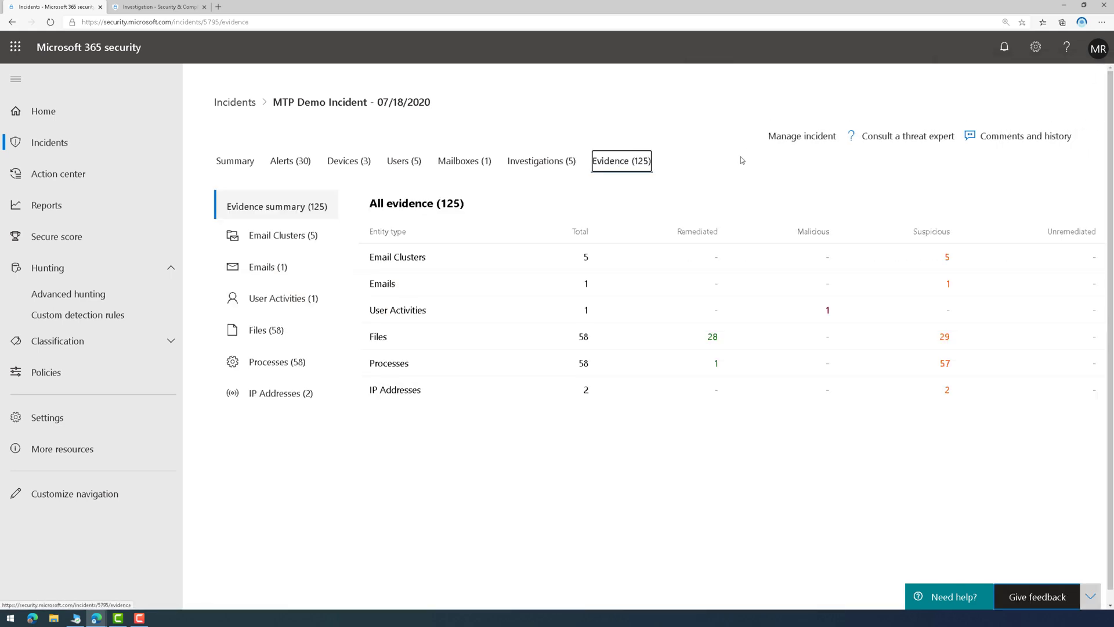
{"action": "left_click", "coordinate": [456, 332]}
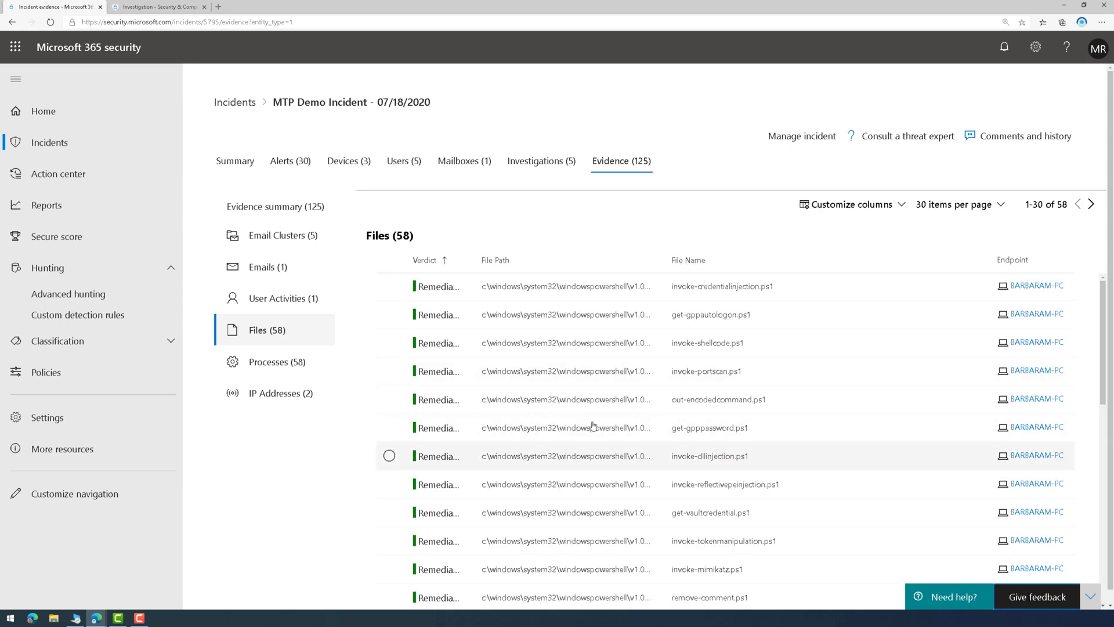
{"action": "left_click", "coordinate": [389, 286]}
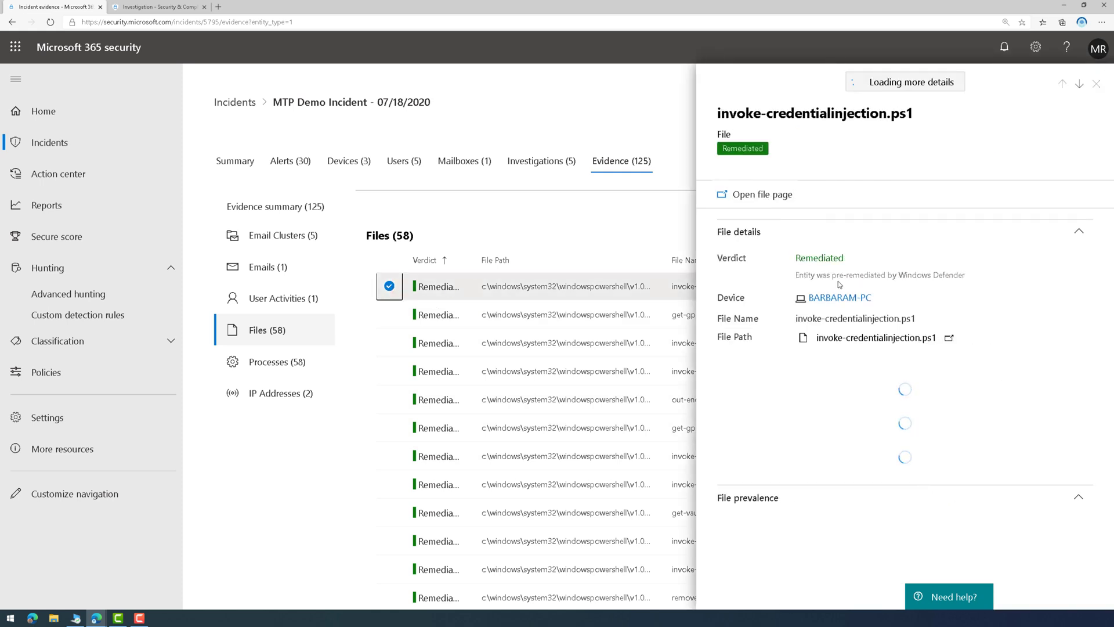
{"action": "scroll", "coordinate": [944, 391], "scroll_direction": "down", "scroll_amount": 1}
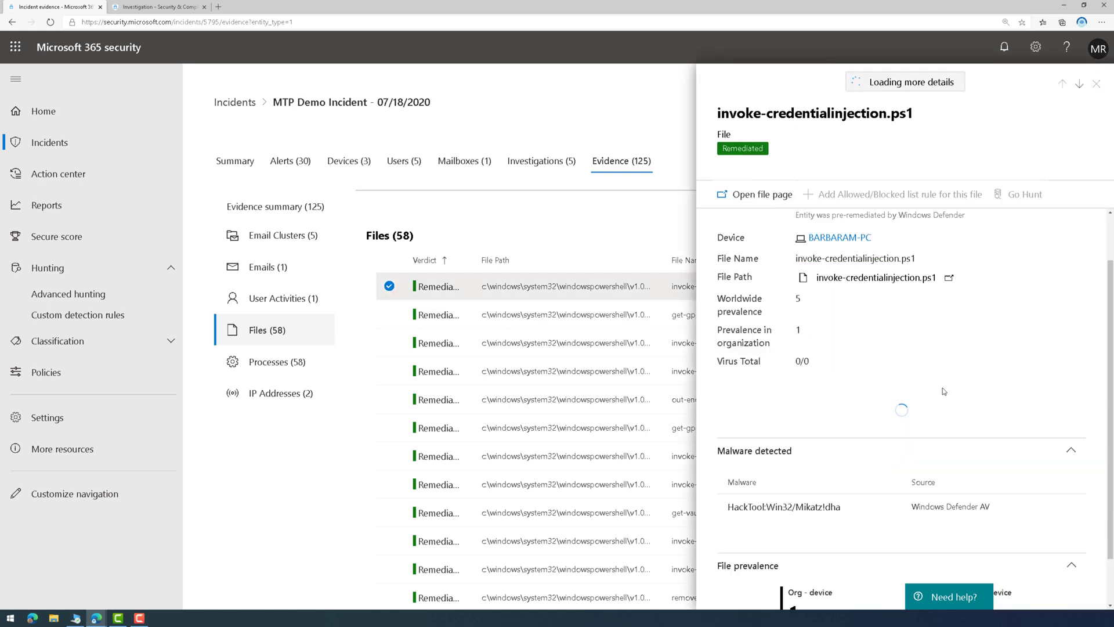
{"action": "scroll", "coordinate": [944, 391], "scroll_direction": "down", "scroll_amount": 3}
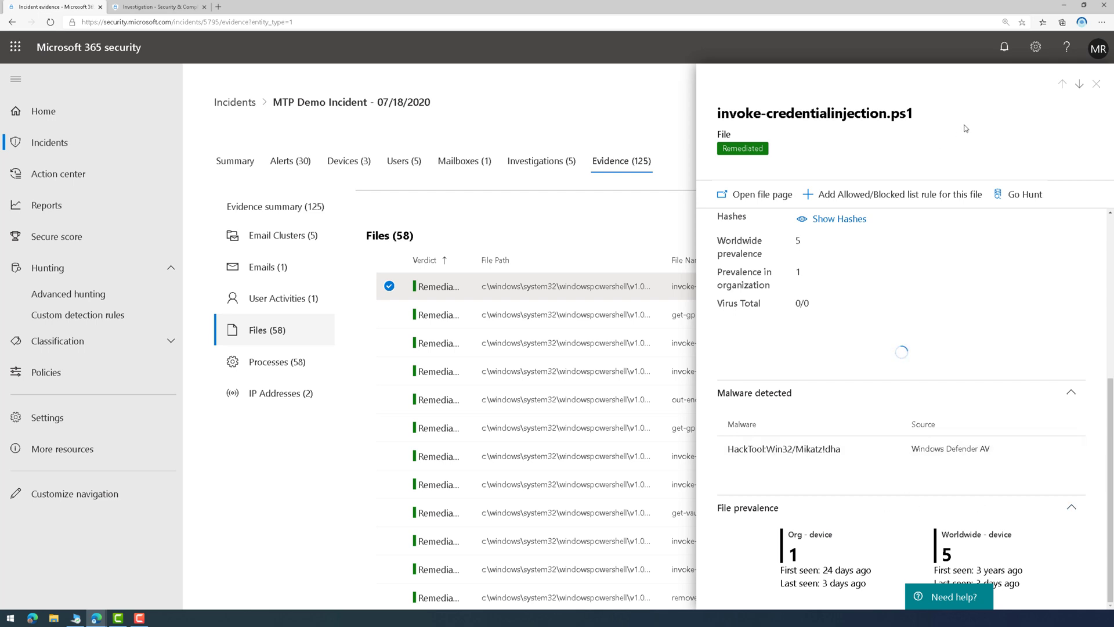
{"action": "left_click", "coordinate": [1096, 83]}
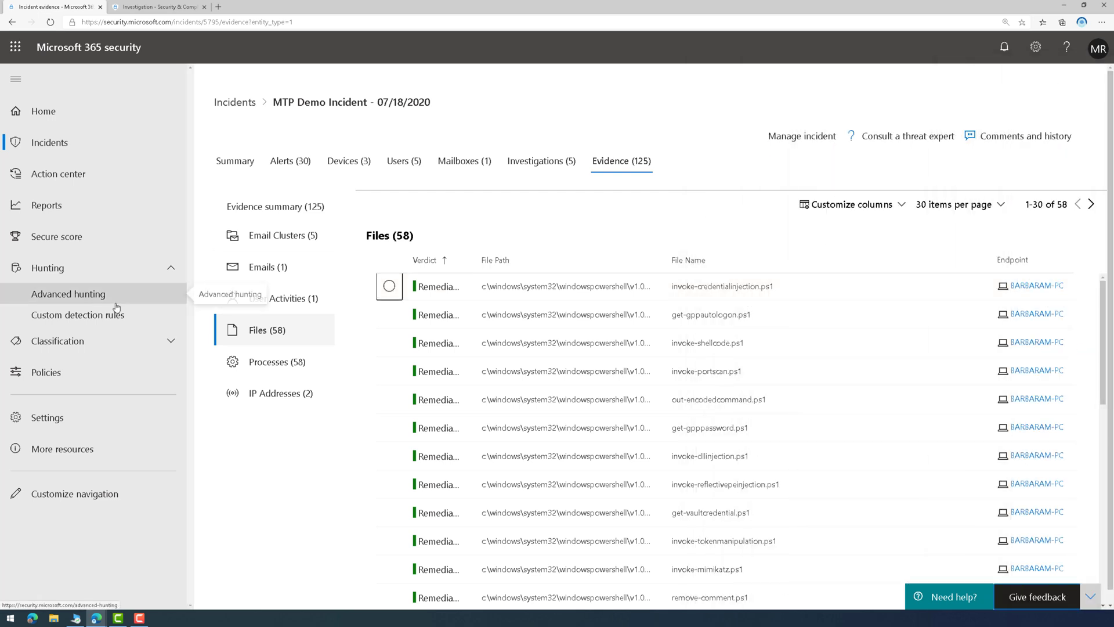
Load the Scenario 3 - Email + Device shared query in Advanced hunting
{"action": "left_click", "coordinate": [81, 296]}
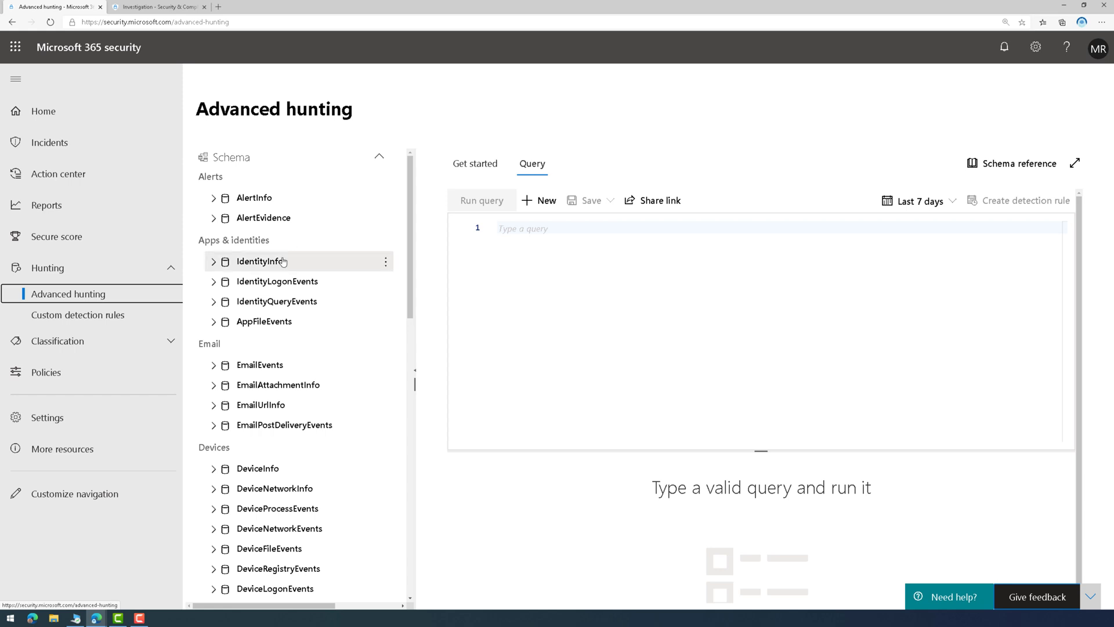
{"action": "scroll", "coordinate": [279, 384], "scroll_direction": "down", "scroll_amount": 3}
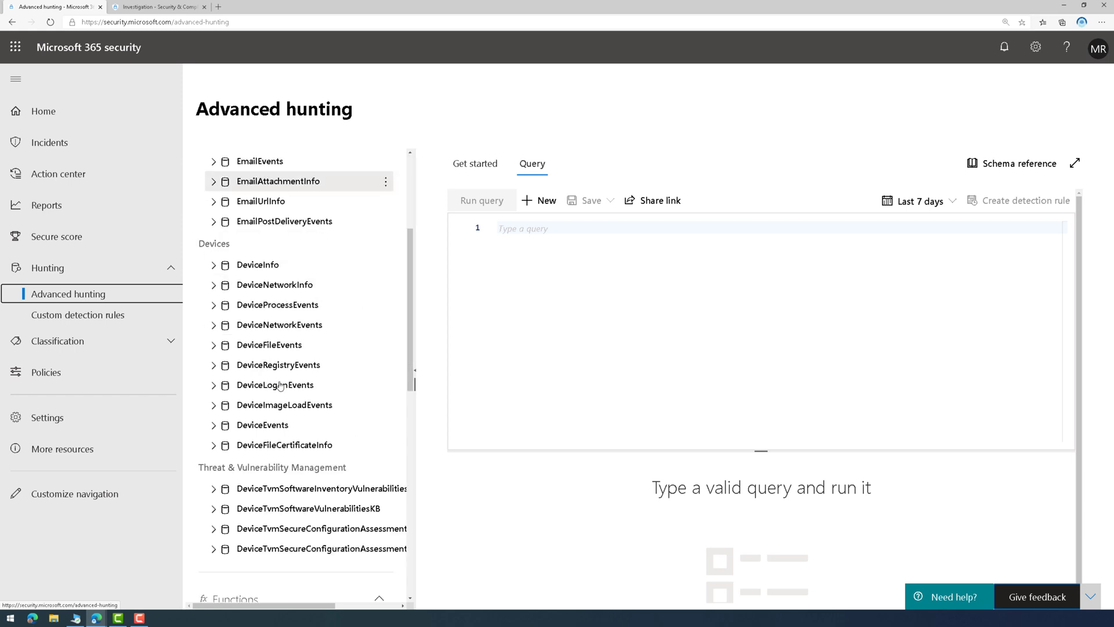
{"action": "scroll", "coordinate": [299, 527], "scroll_direction": "down", "scroll_amount": 1}
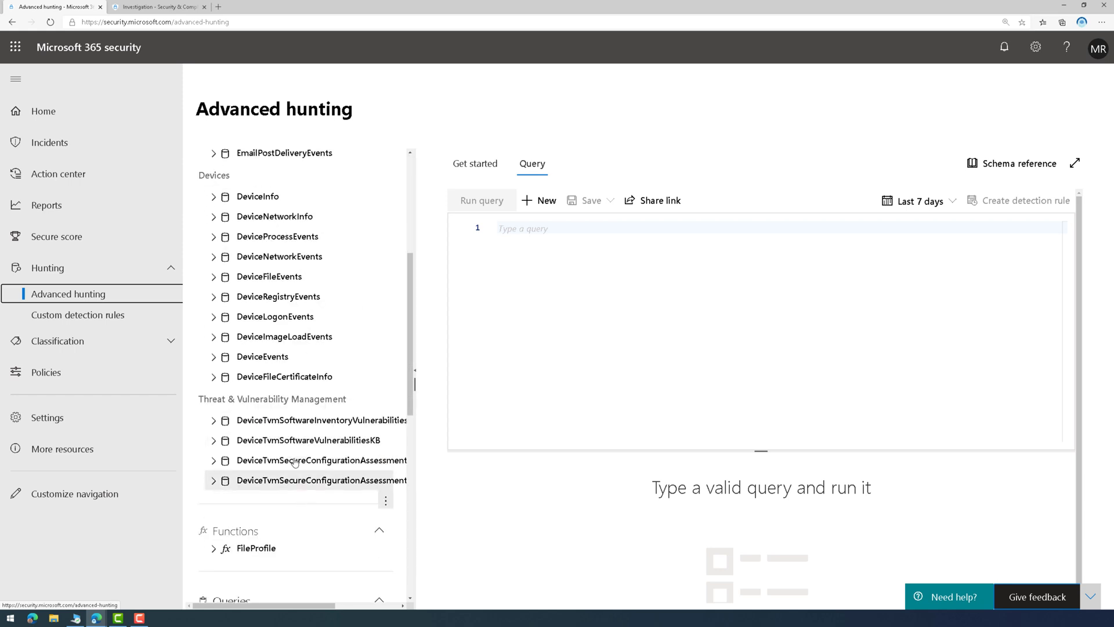
{"action": "scroll", "coordinate": [290, 464], "scroll_direction": "up", "scroll_amount": 2}
{"action": "scroll", "coordinate": [286, 446], "scroll_direction": "down", "scroll_amount": 5}
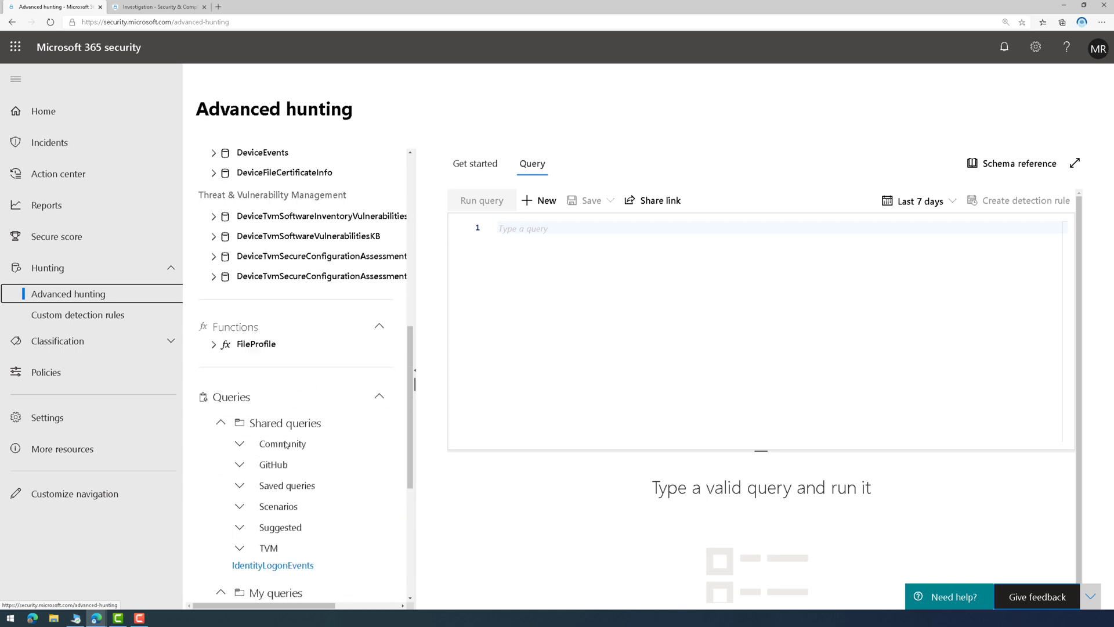
{"action": "scroll", "coordinate": [258, 476], "scroll_direction": "down", "scroll_amount": 2}
{"action": "scroll", "coordinate": [238, 448], "scroll_direction": "up", "scroll_amount": 1}
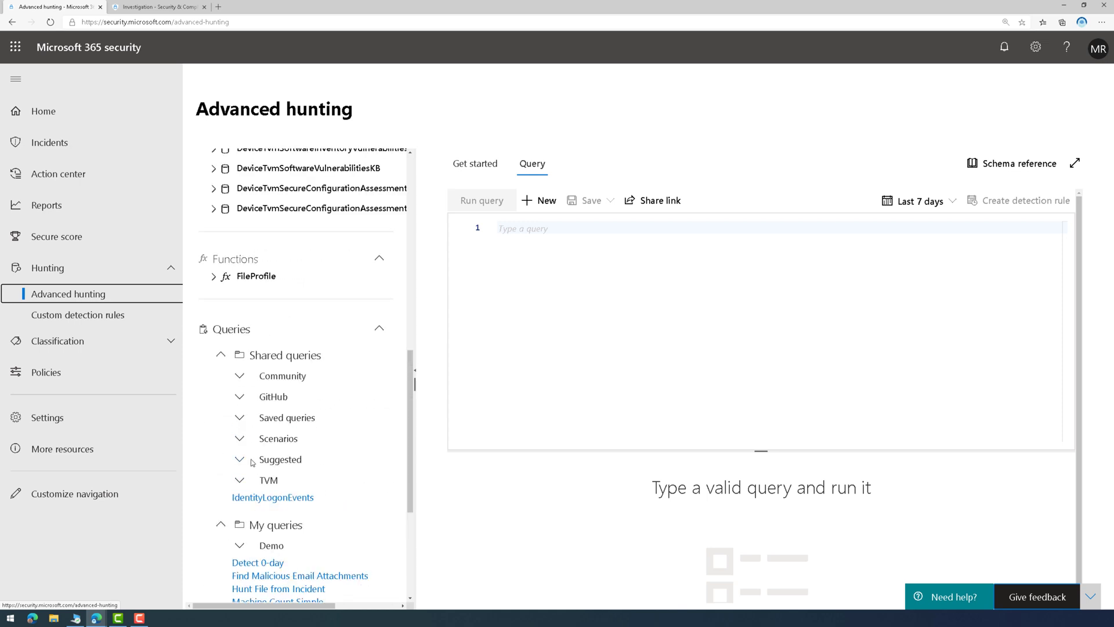
{"action": "left_click", "coordinate": [238, 440]}
{"action": "left_click", "coordinate": [290, 453]}
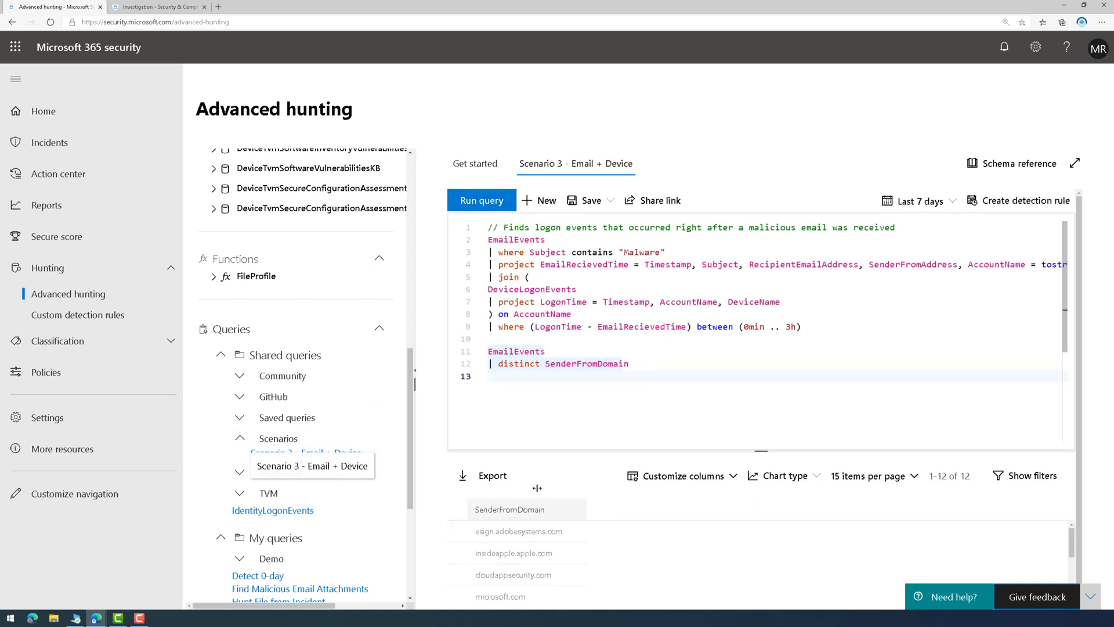
Look over the custom detection rules, then open the Reports page
{"action": "scroll", "coordinate": [415, 399], "scroll_direction": "up", "scroll_amount": 10}
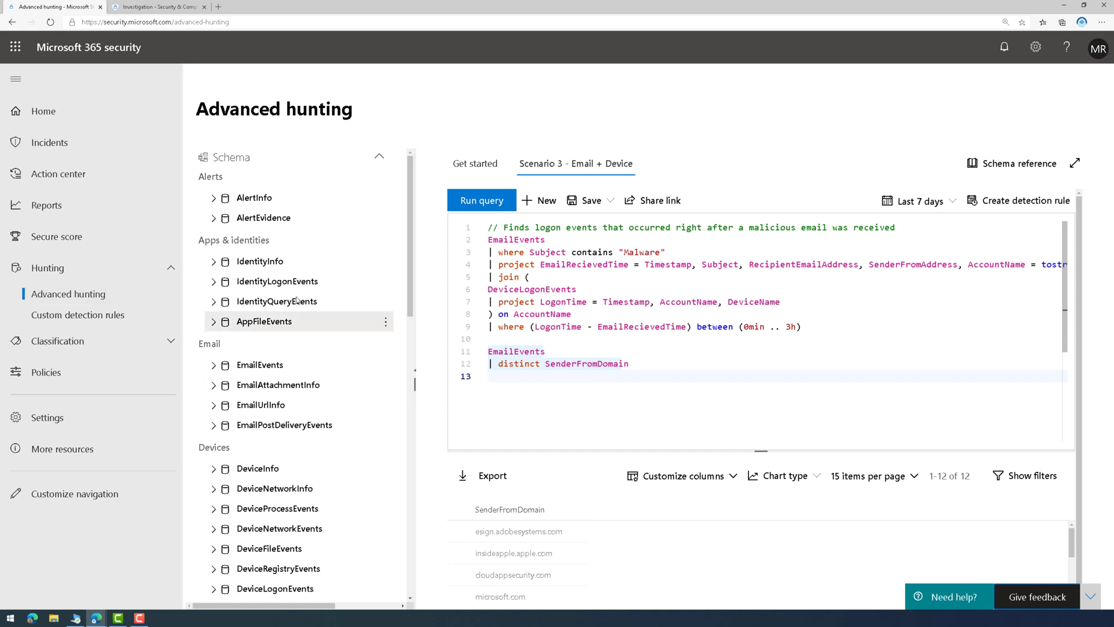
{"action": "left_click", "coordinate": [78, 314]}
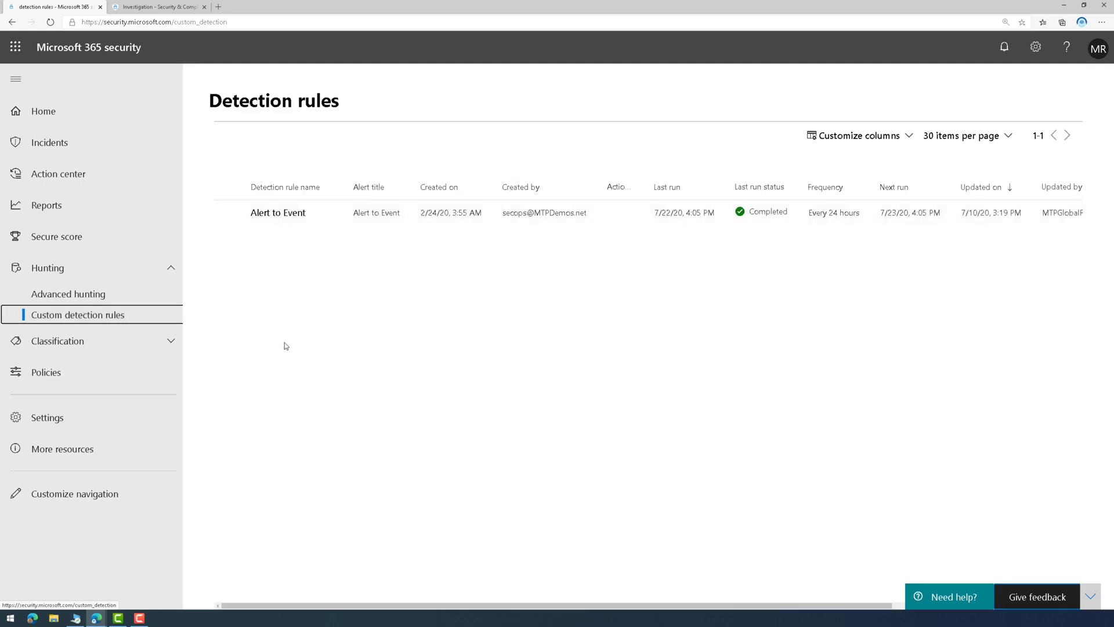
{"action": "left_click", "coordinate": [124, 207]}
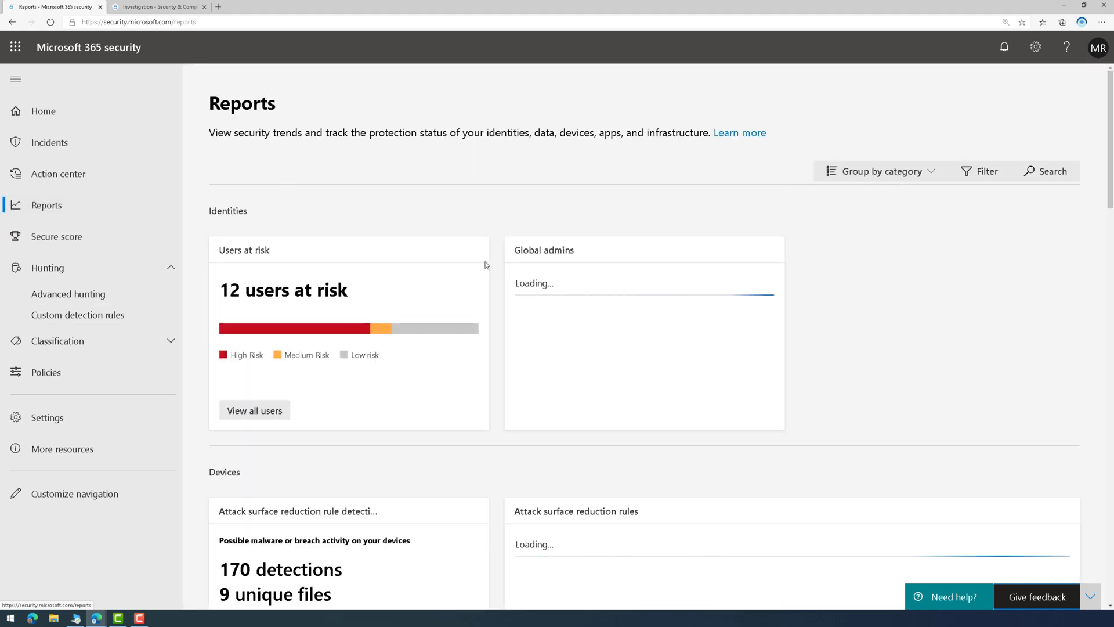
{"action": "scroll", "coordinate": [492, 267], "scroll_direction": "down", "scroll_amount": 4}
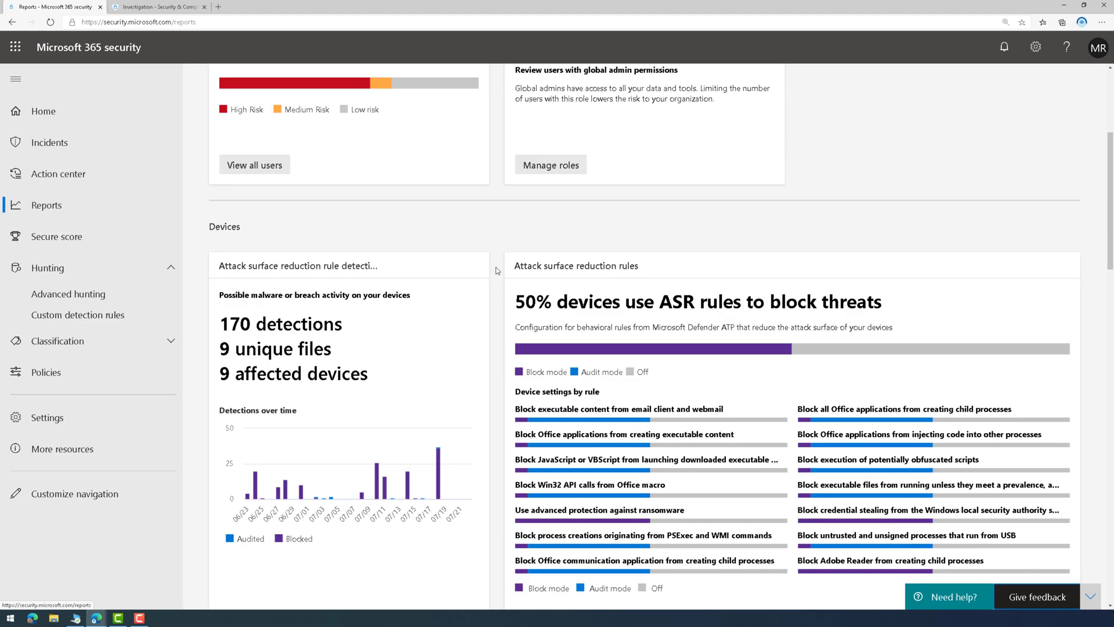
{"action": "scroll", "coordinate": [807, 354], "scroll_direction": "down", "scroll_amount": 1}
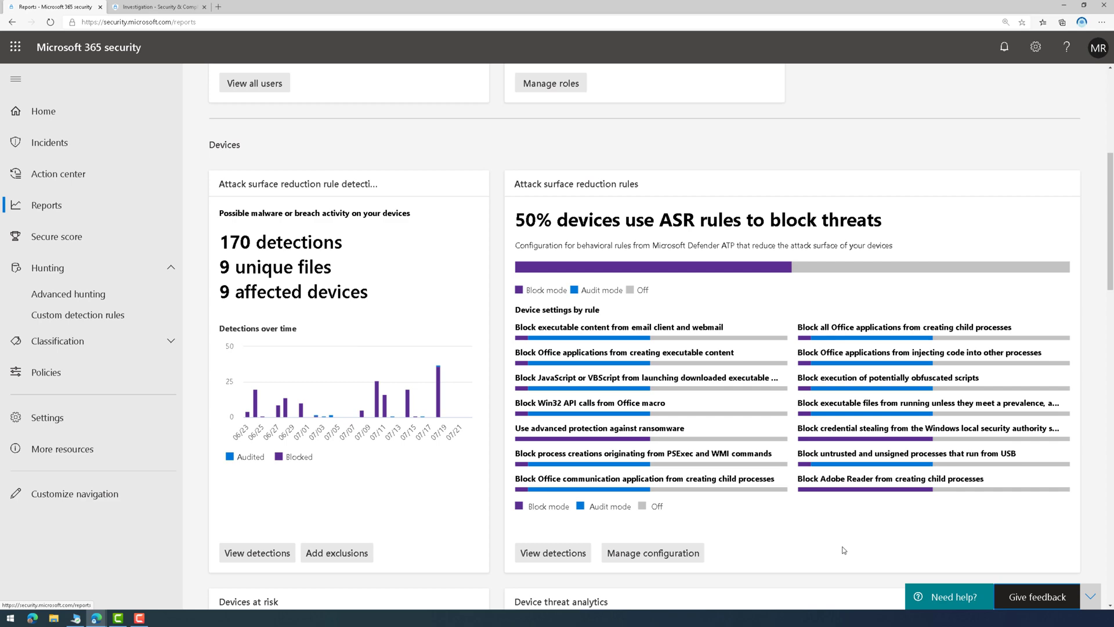
{"action": "scroll", "coordinate": [843, 549], "scroll_direction": "down", "scroll_amount": 6}
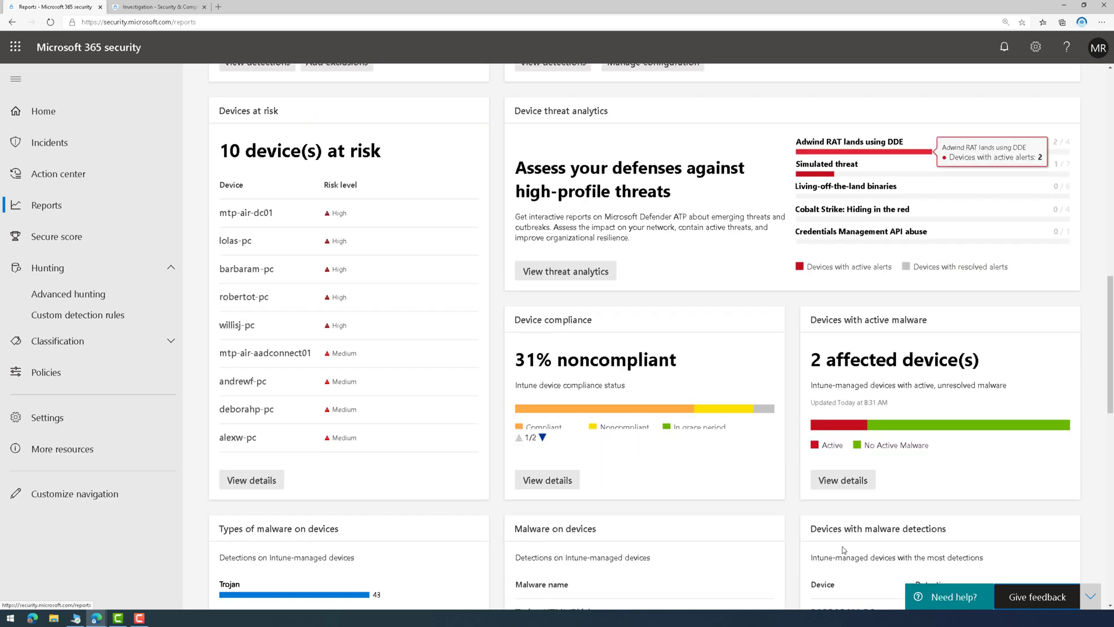
{"action": "scroll", "coordinate": [754, 557], "scroll_direction": "down", "scroll_amount": 1}
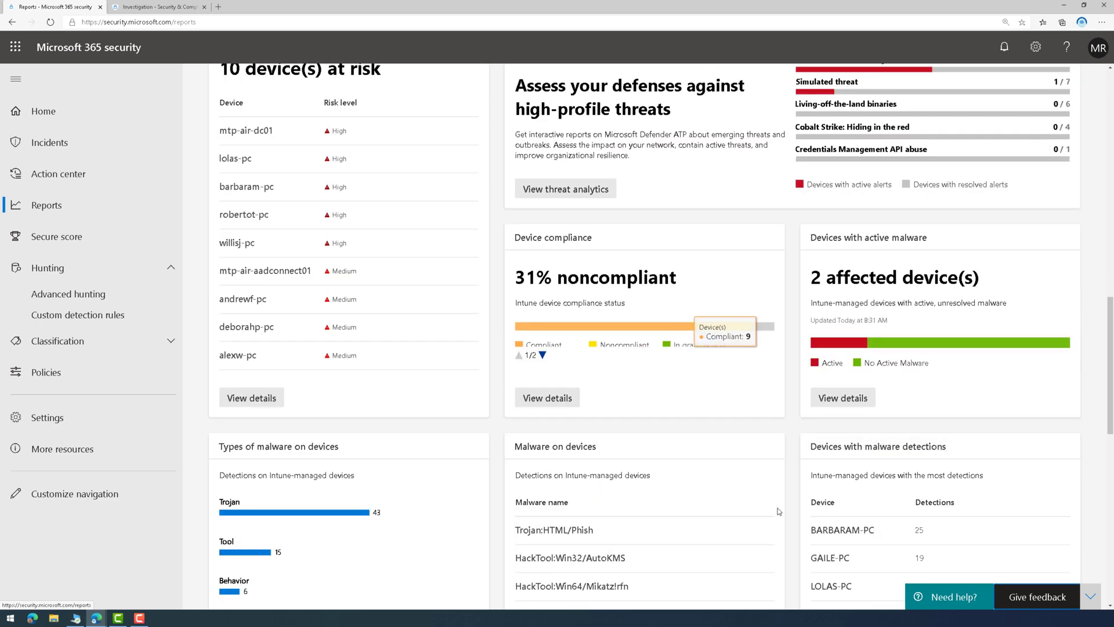
{"action": "scroll", "coordinate": [778, 510], "scroll_direction": "down", "scroll_amount": 2}
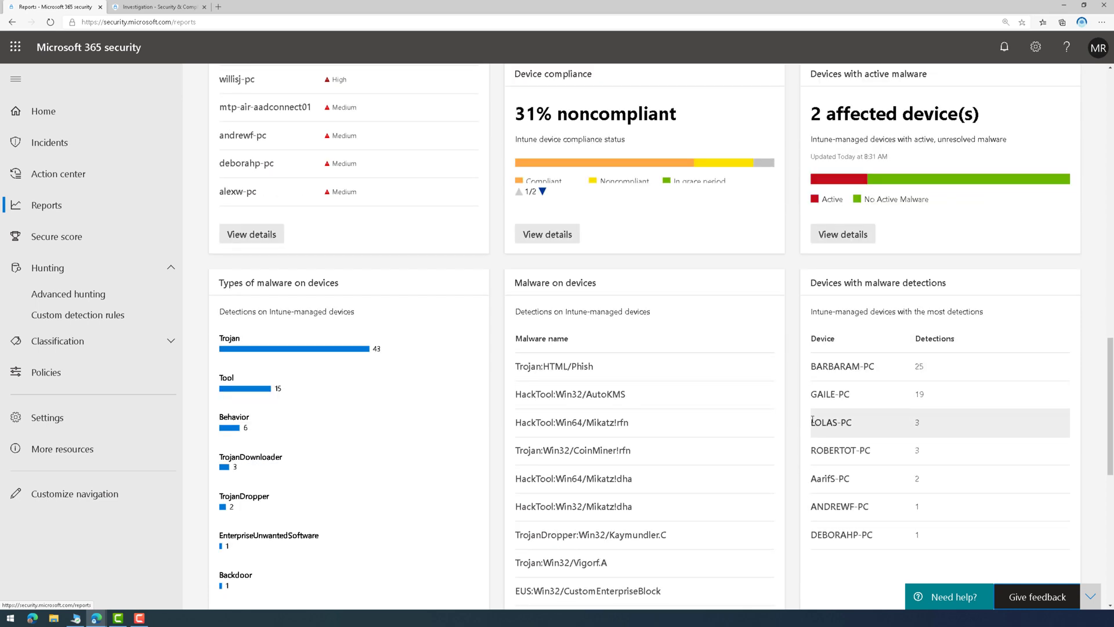
{"action": "scroll", "coordinate": [812, 421], "scroll_direction": "down", "scroll_amount": 1}
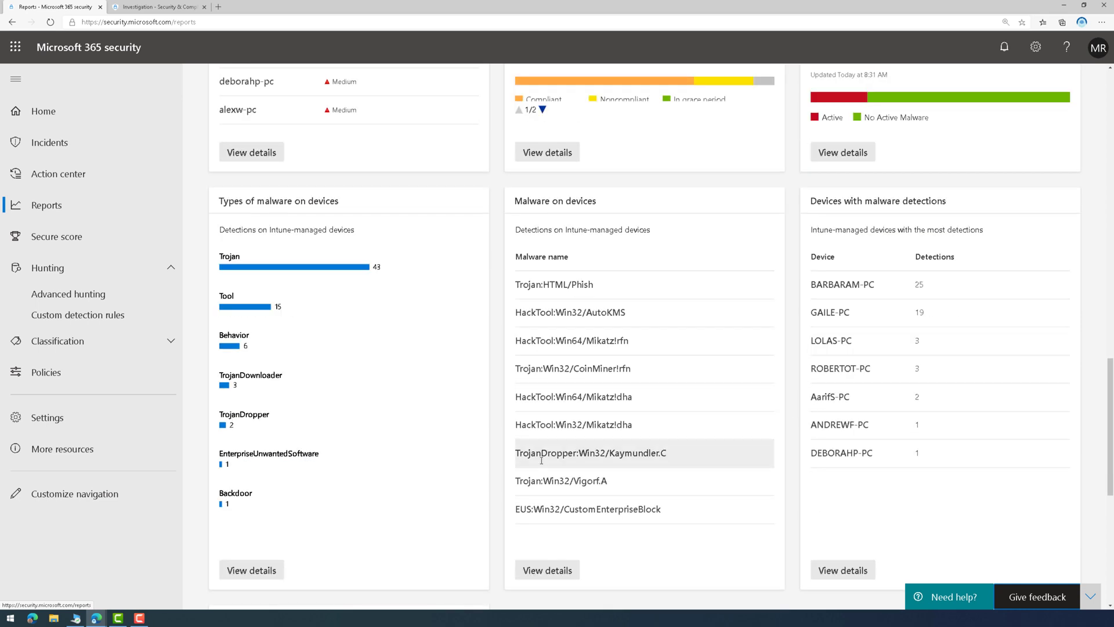
Confirm no pending actions in the Action center, then review the Home dashboard's Secure Score
{"action": "left_click", "coordinate": [69, 175]}
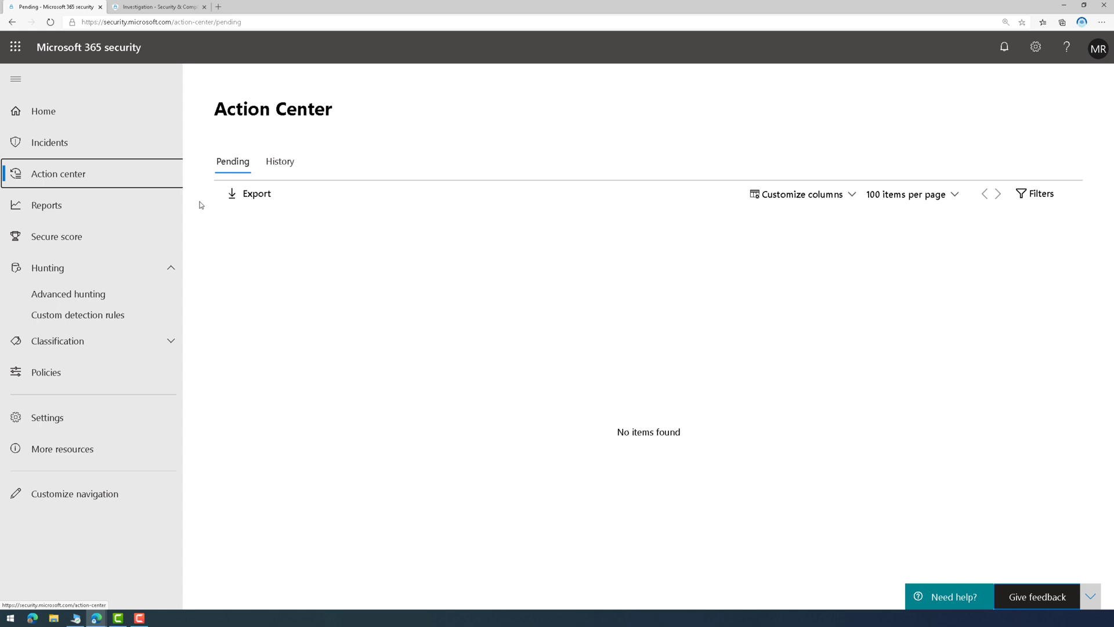
{"action": "left_click", "coordinate": [137, 114]}
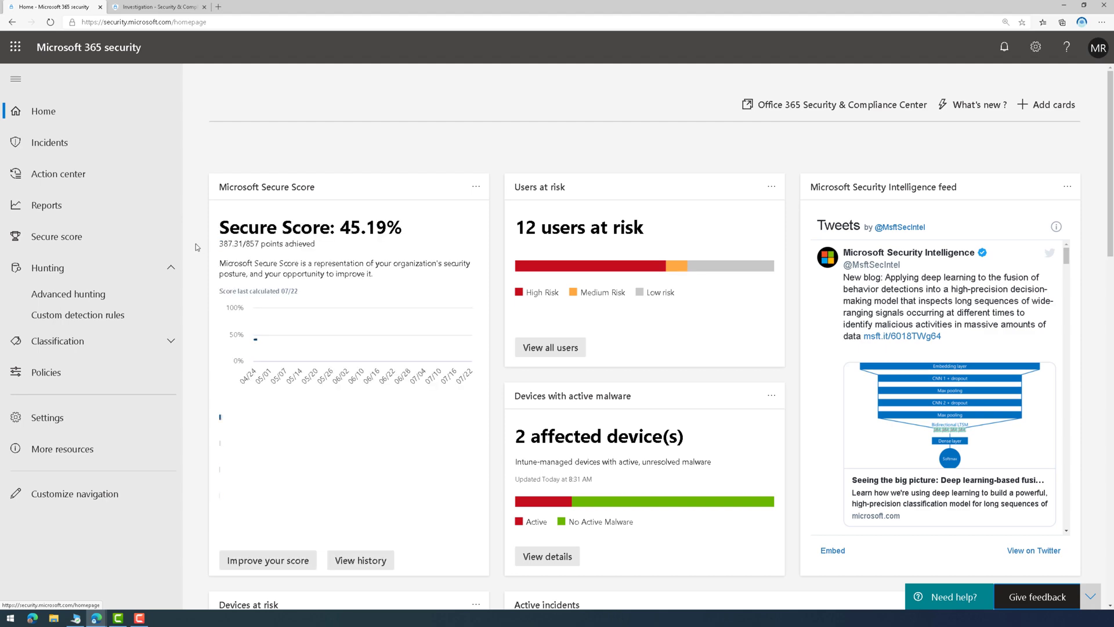
{"action": "scroll", "coordinate": [195, 248], "scroll_direction": "down", "scroll_amount": 10}
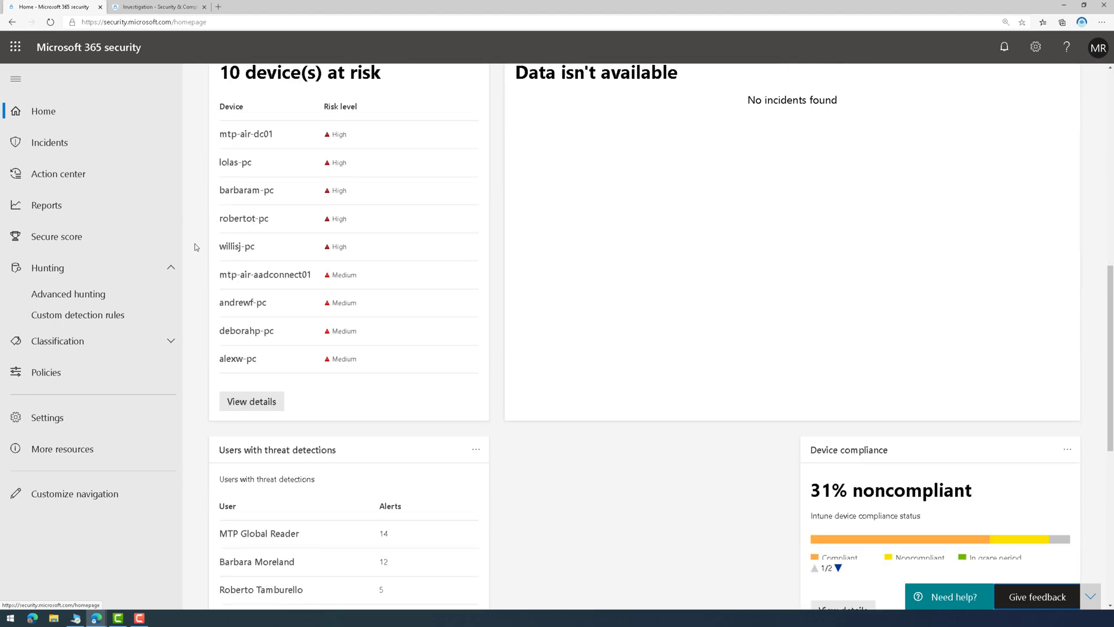
{"action": "scroll", "coordinate": [195, 247], "scroll_direction": "up", "scroll_amount": 10}
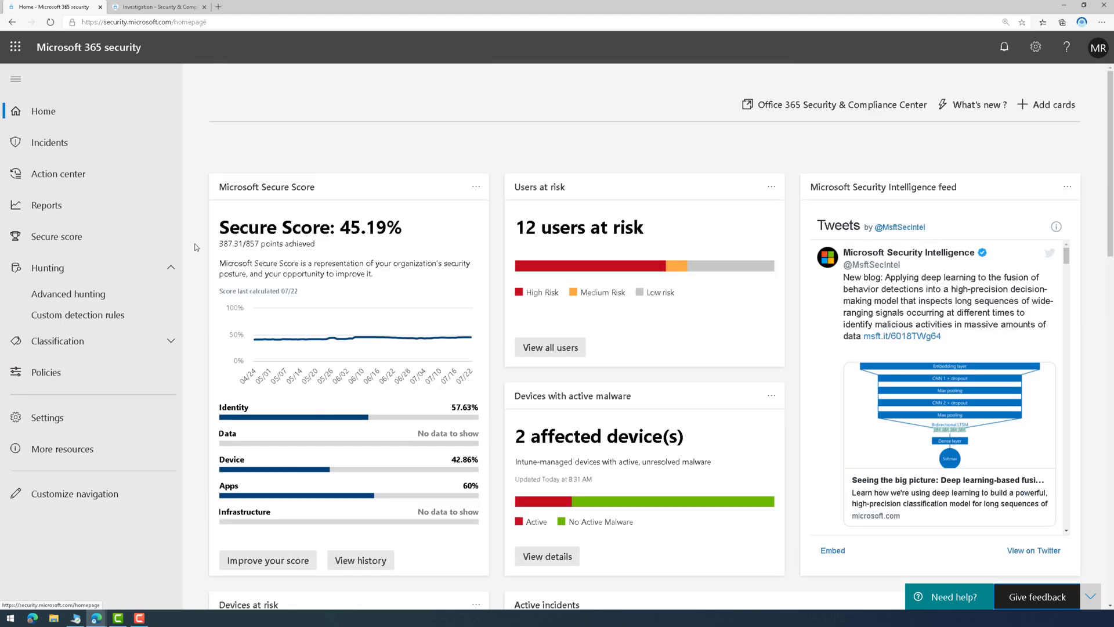